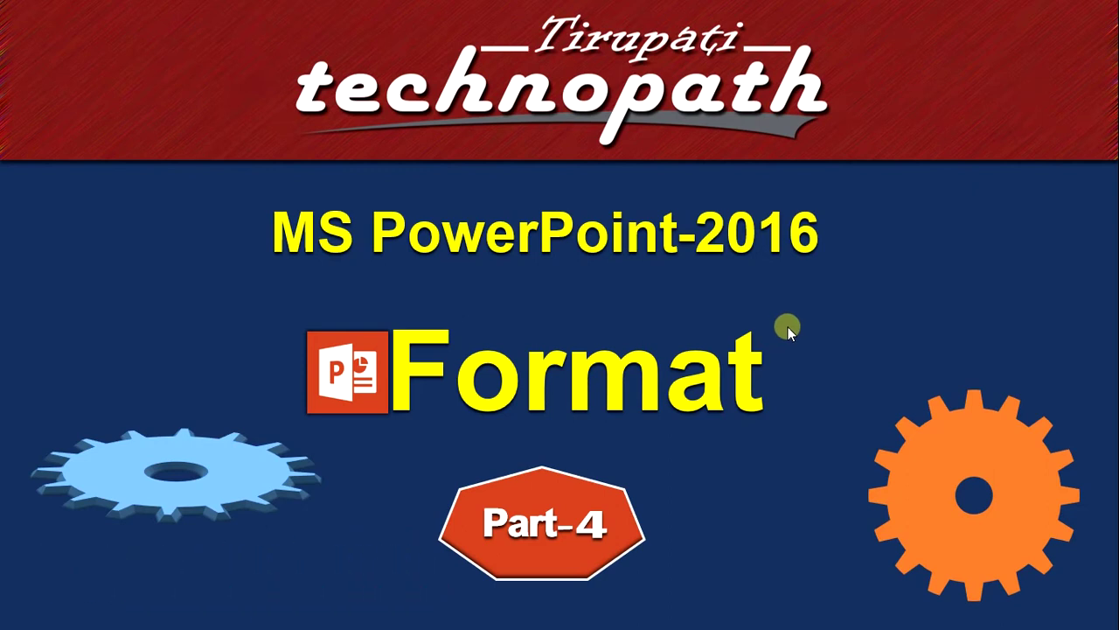
Delete the title and subtitle placeholders from the slide.
click(647, 279)
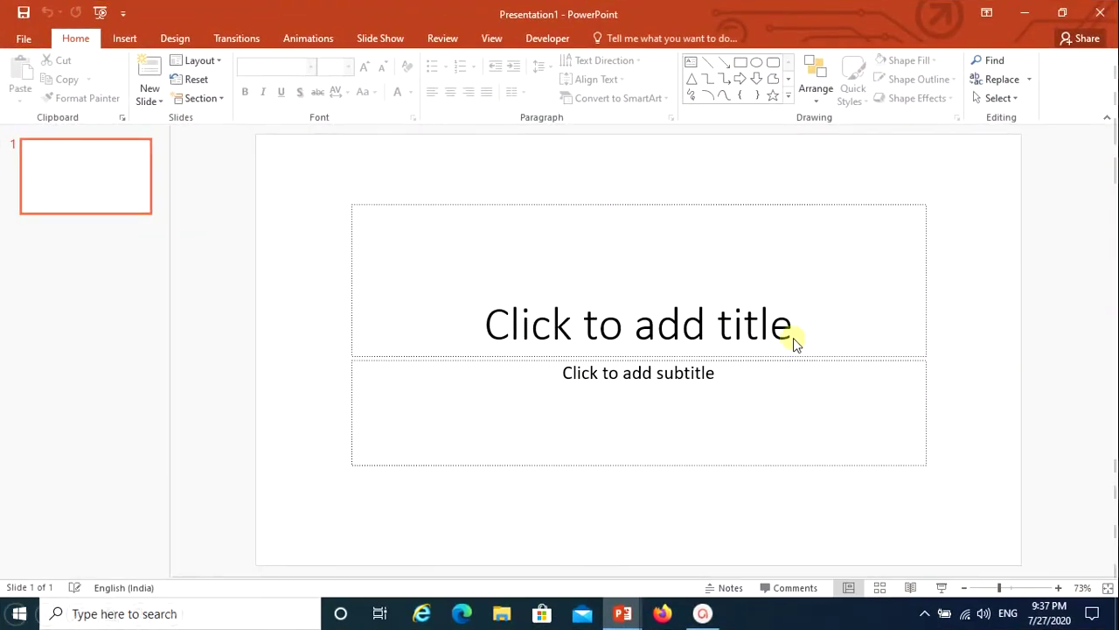
drag(312, 184, 1001, 553)
key(Delete)
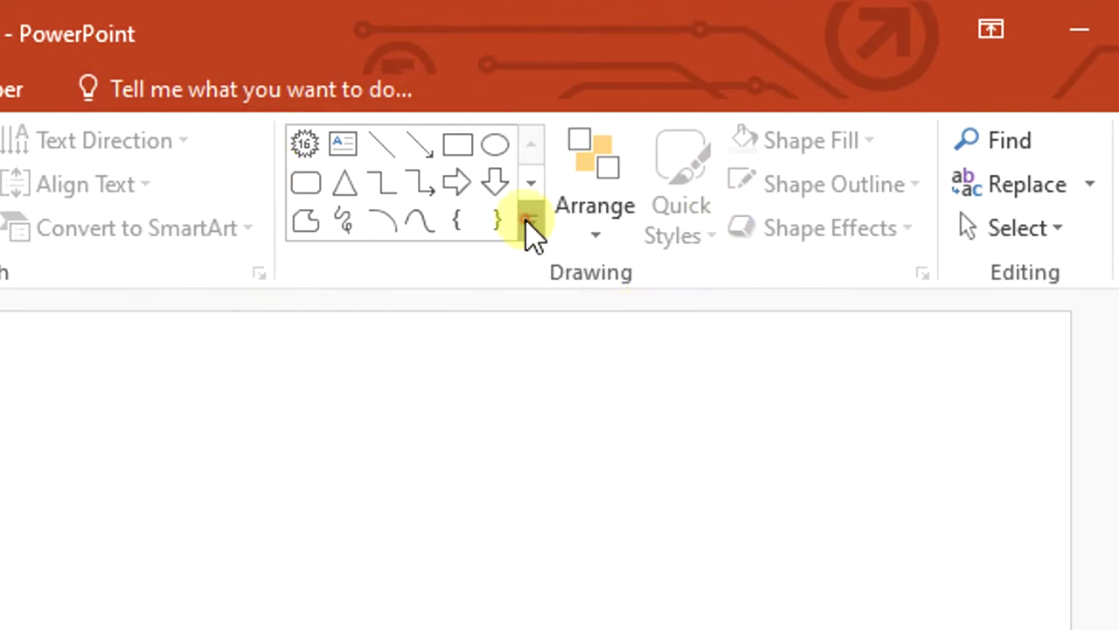
Draw a large Star: 16 Points shape in the middle of the slide.
click(531, 221)
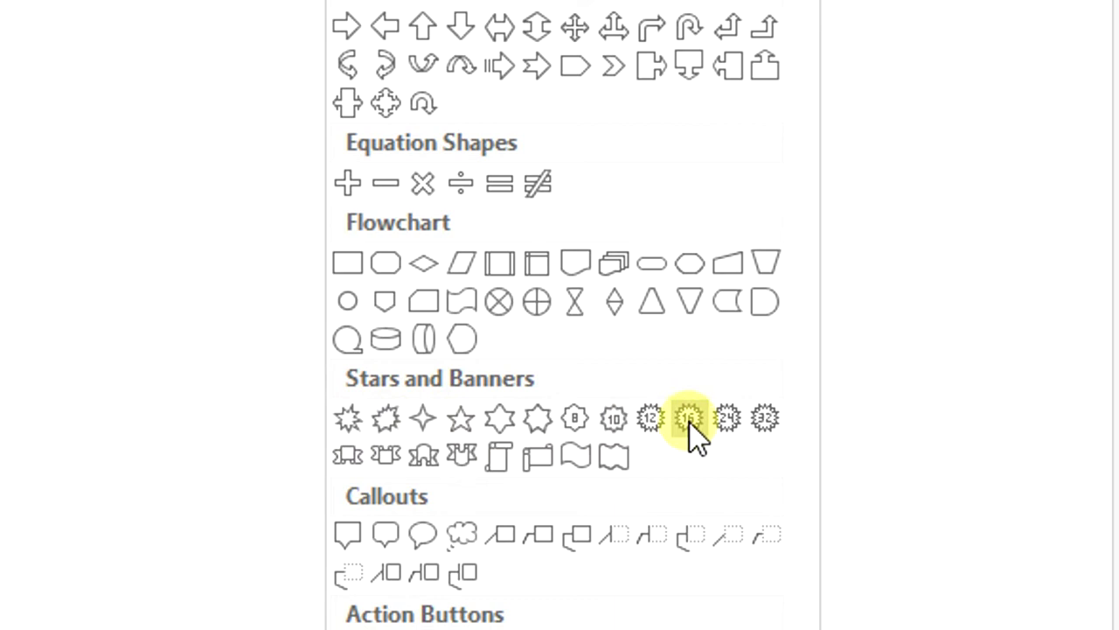
click(690, 418)
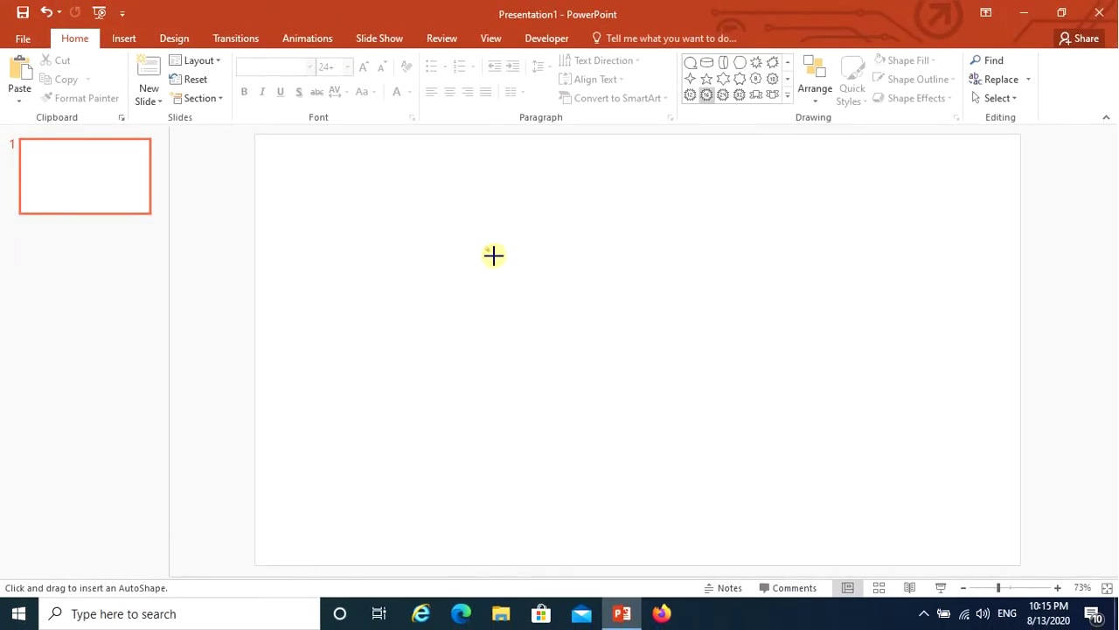
drag(494, 255, 736, 460)
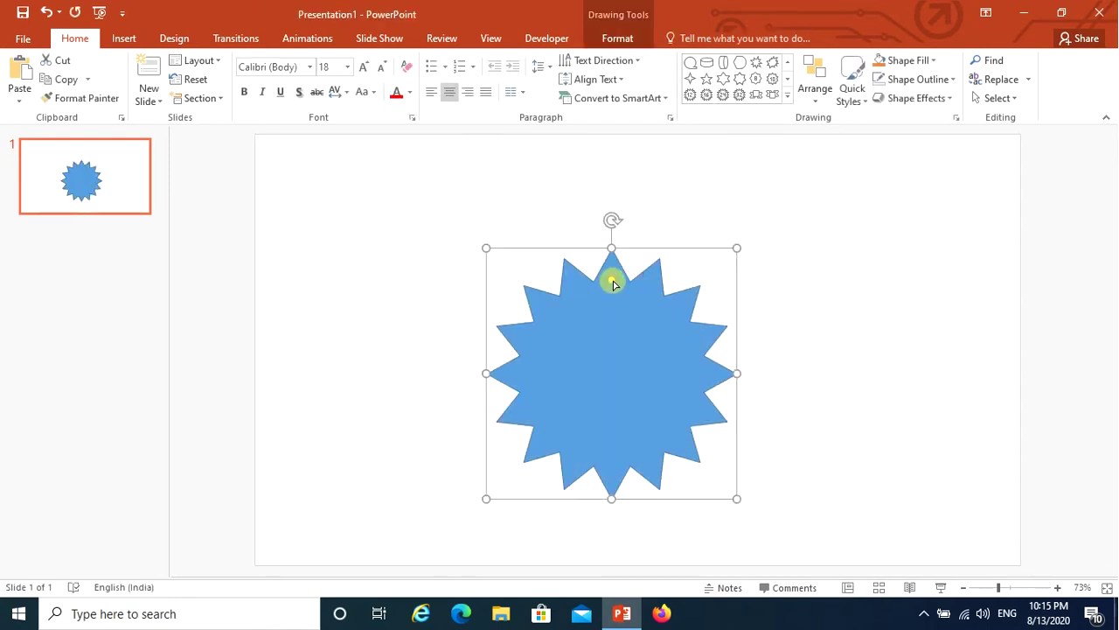
Deepen and sharpen the star's points and give it No Outline.
mouse_move(612, 281)
mouse_down()
mouse_move(620, 324)
mouse_move(625, 313)
mouse_up()
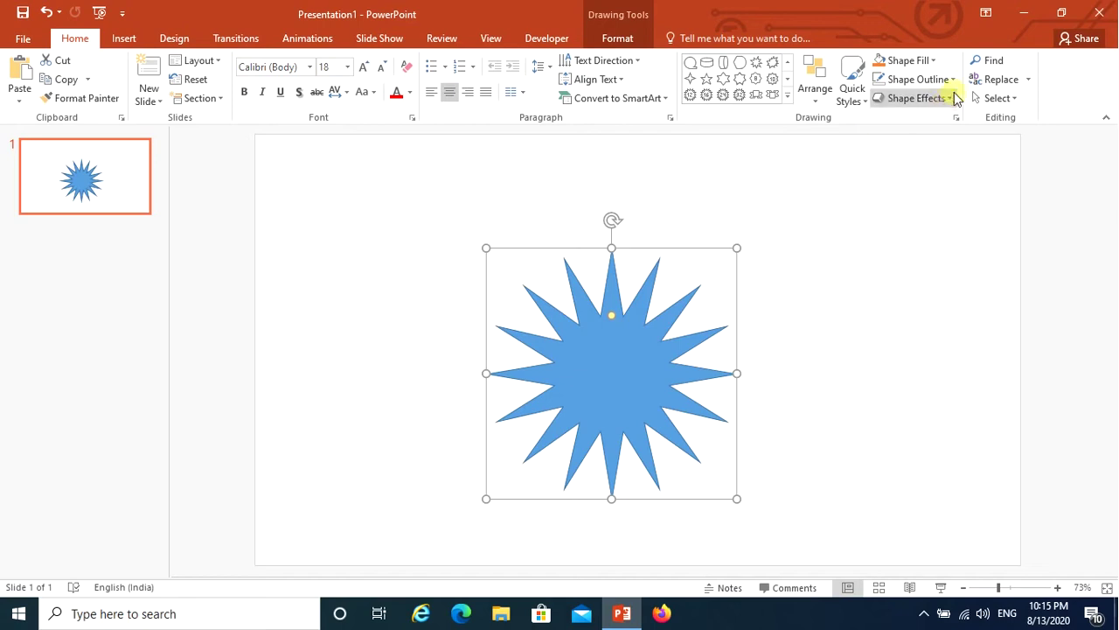
click(918, 79)
click(913, 224)
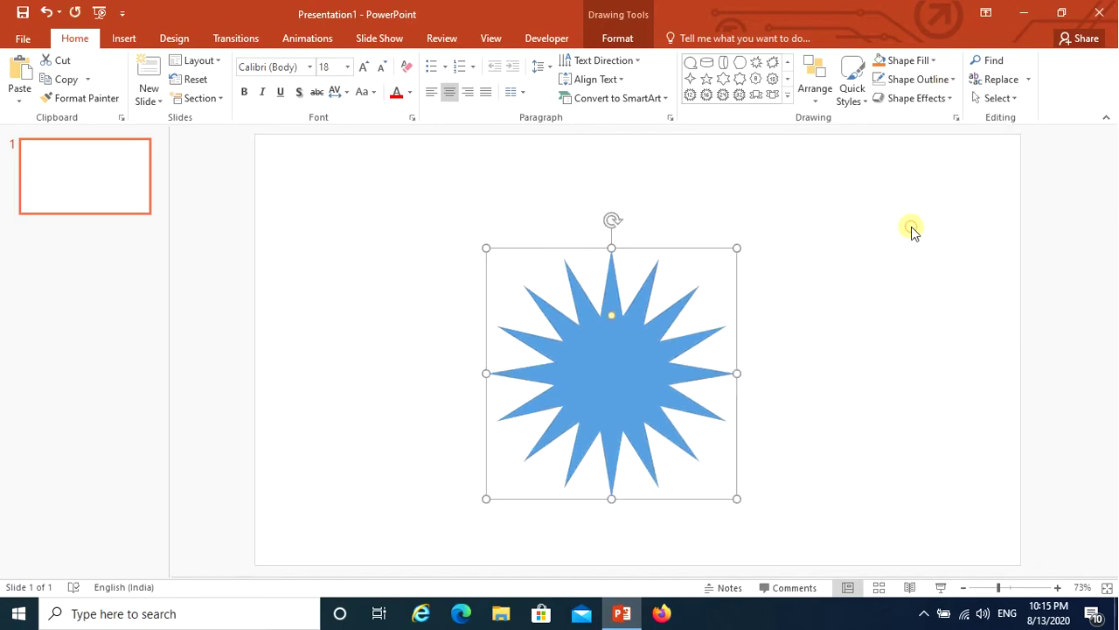
click(799, 222)
Draw a circle with the Oval shape over the star's centre.
click(787, 100)
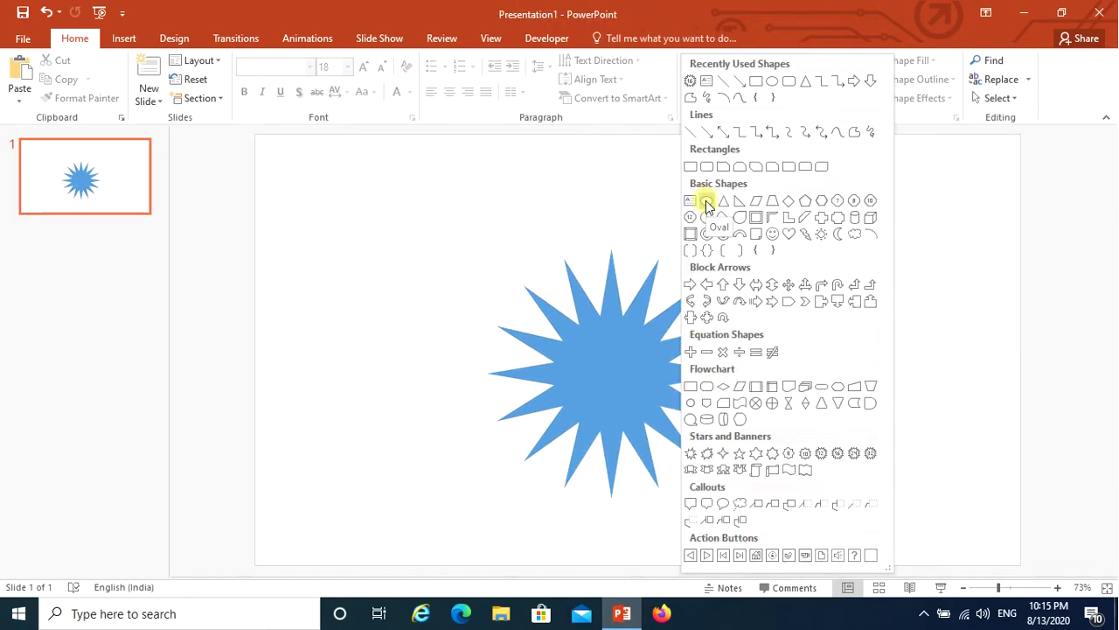
click(706, 202)
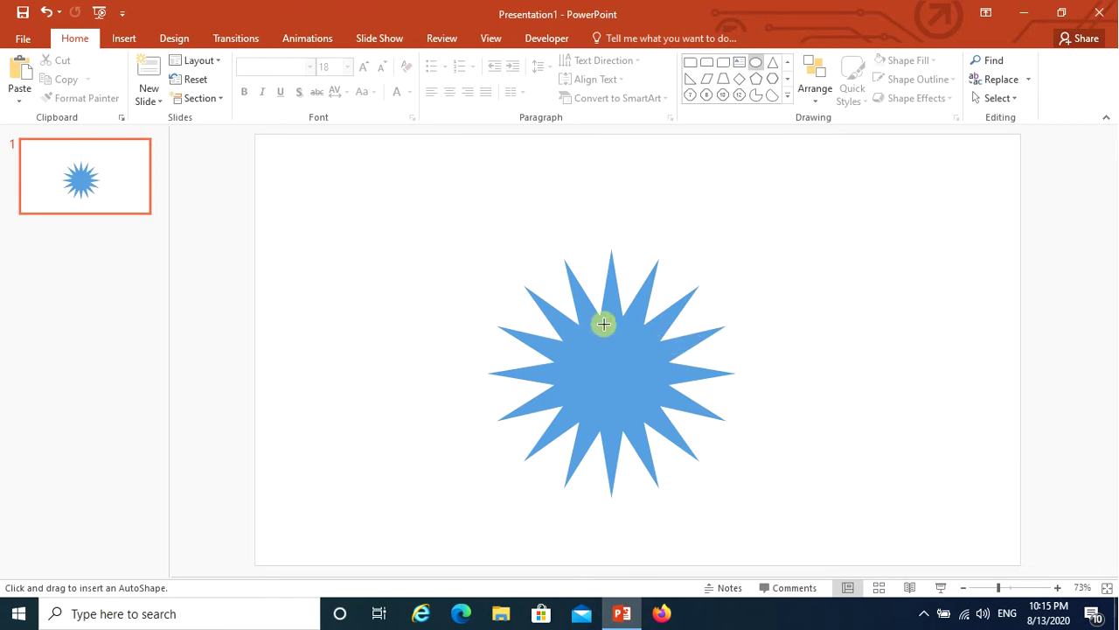
drag(537, 262, 700, 434)
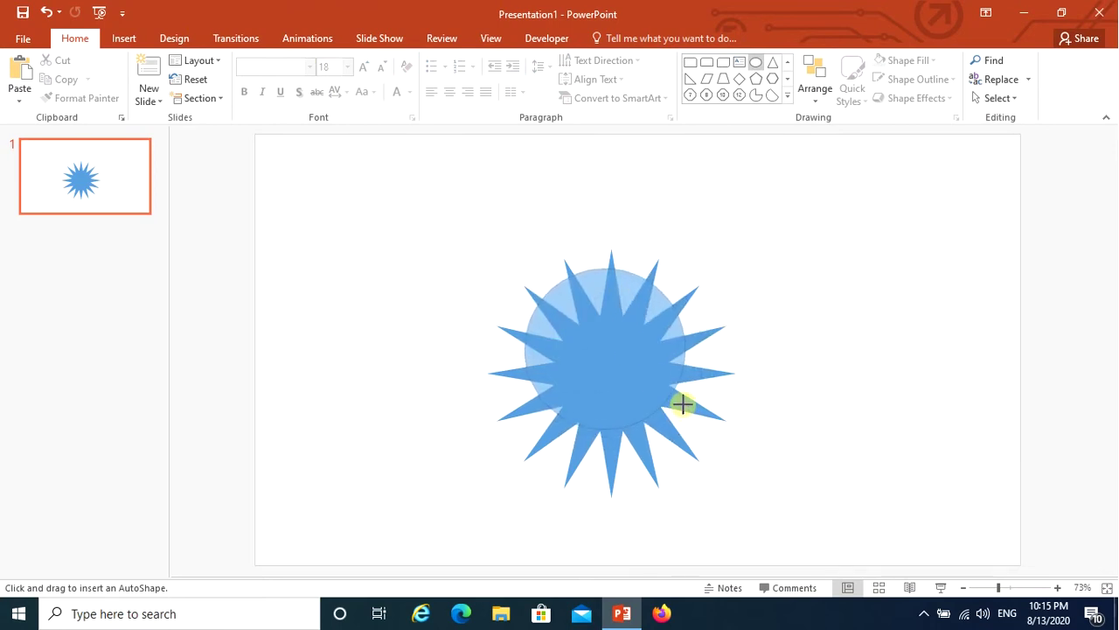
mouse_move(700, 433)
mouse_down()
mouse_move(679, 405)
mouse_move(603, 367)
mouse_up()
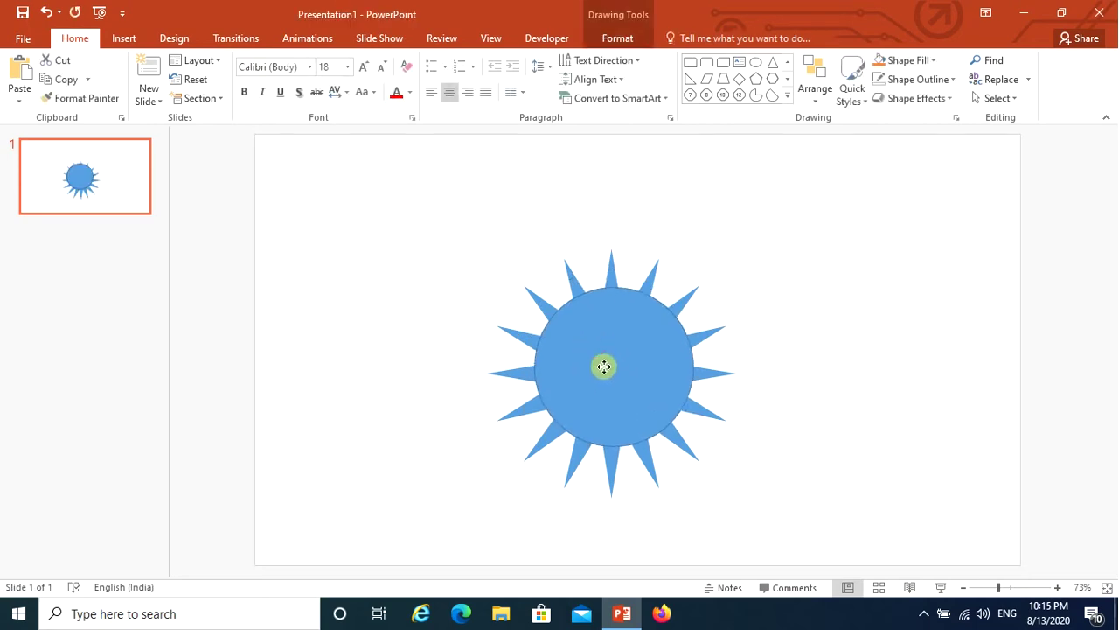
Give the circle No Outline and an orange fill.
click(951, 79)
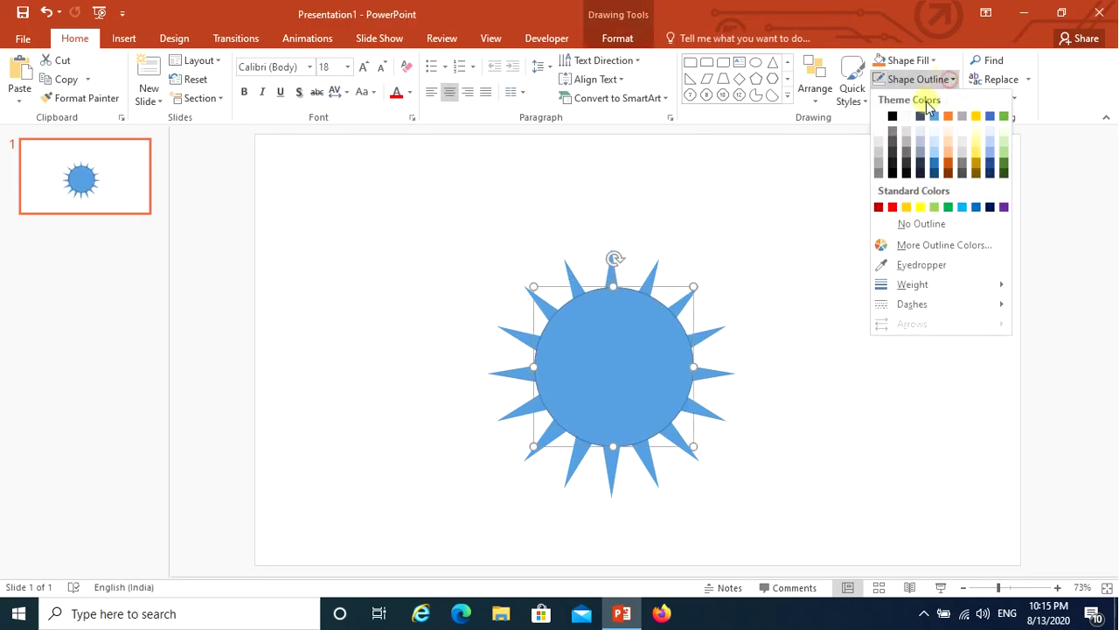
click(927, 224)
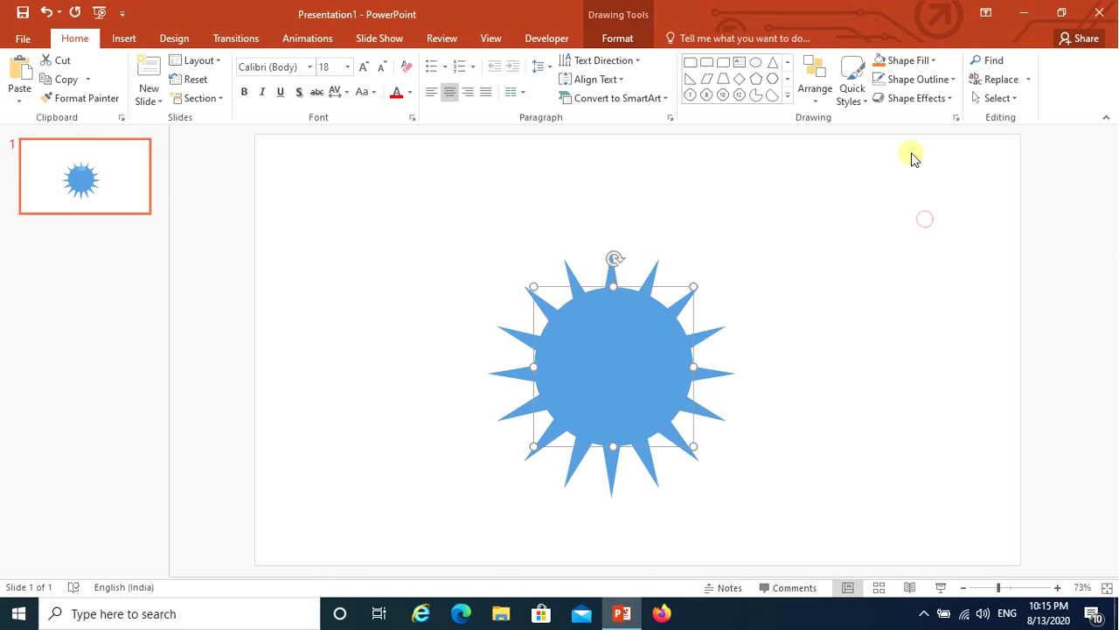
click(932, 60)
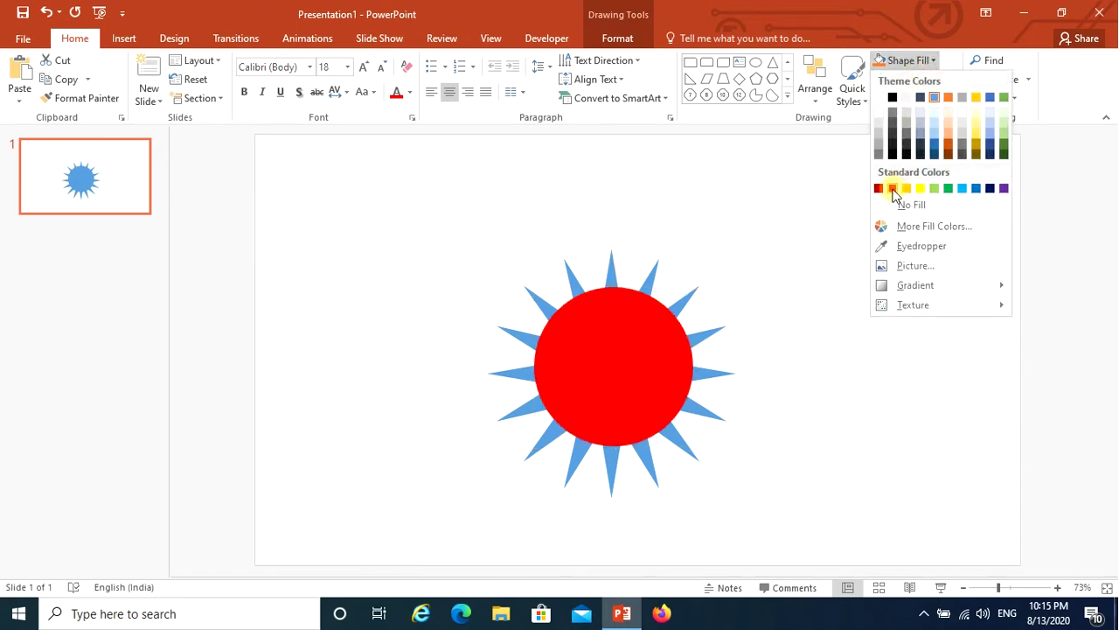
click(948, 97)
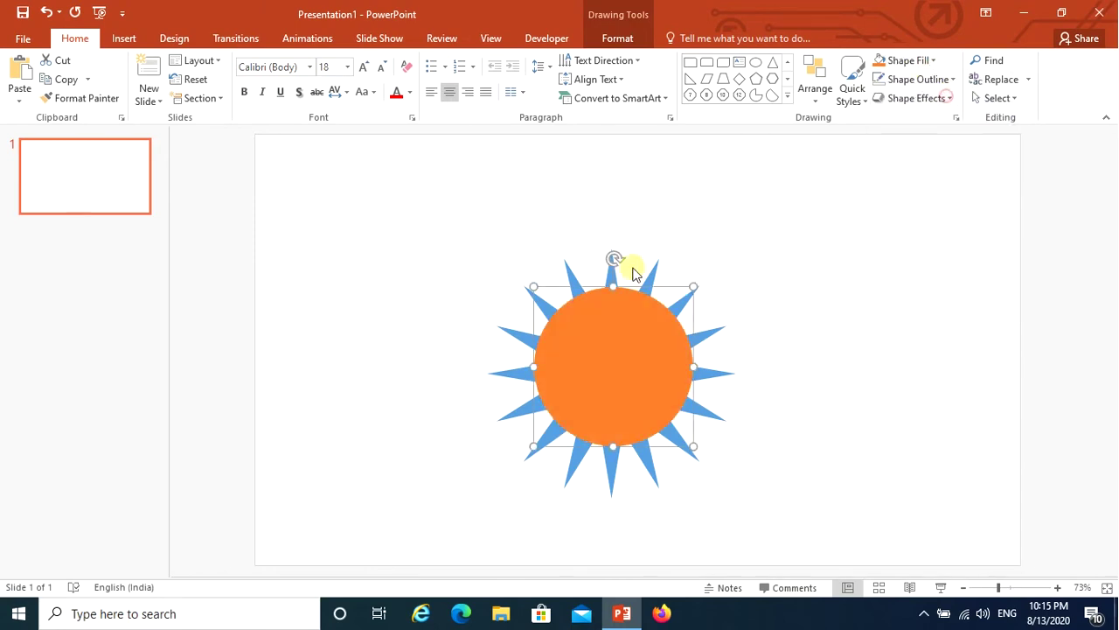
Select both the star and circle and bring up the Arrange alignment options.
drag(408, 192, 889, 560)
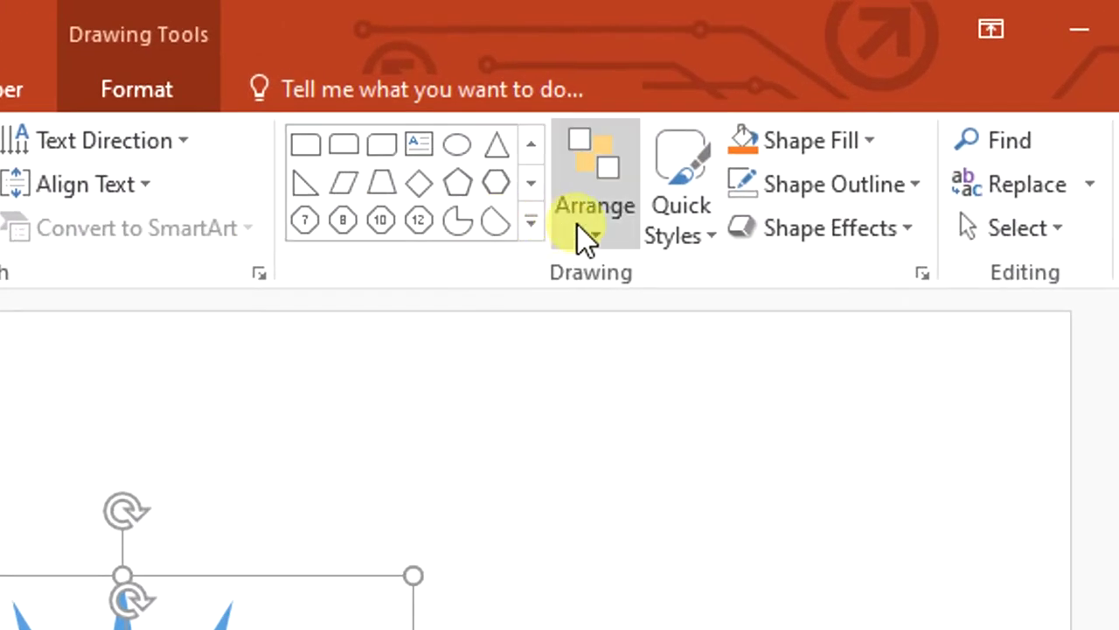
click(605, 238)
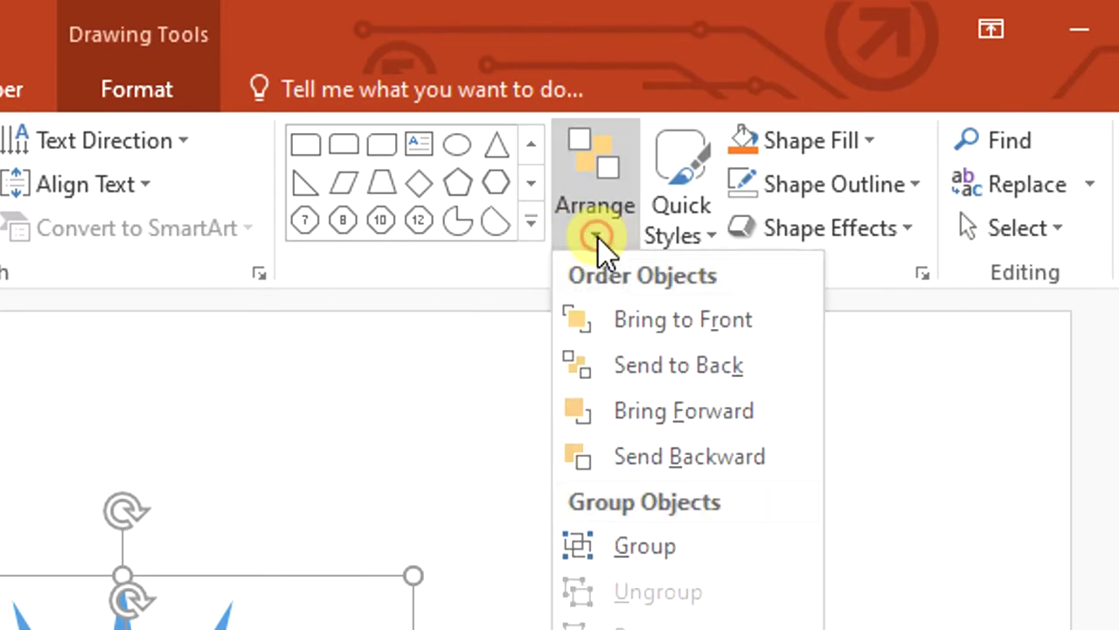
mouse_move(686, 343)
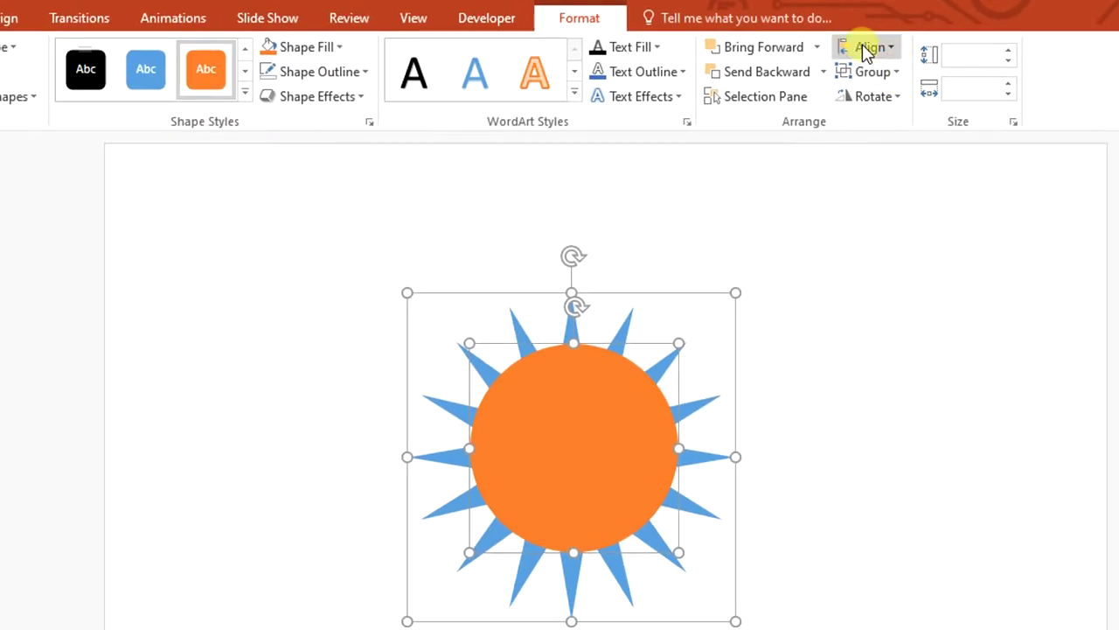
Apply Align Center and Align Middle so the circle and star share one centre.
click(893, 53)
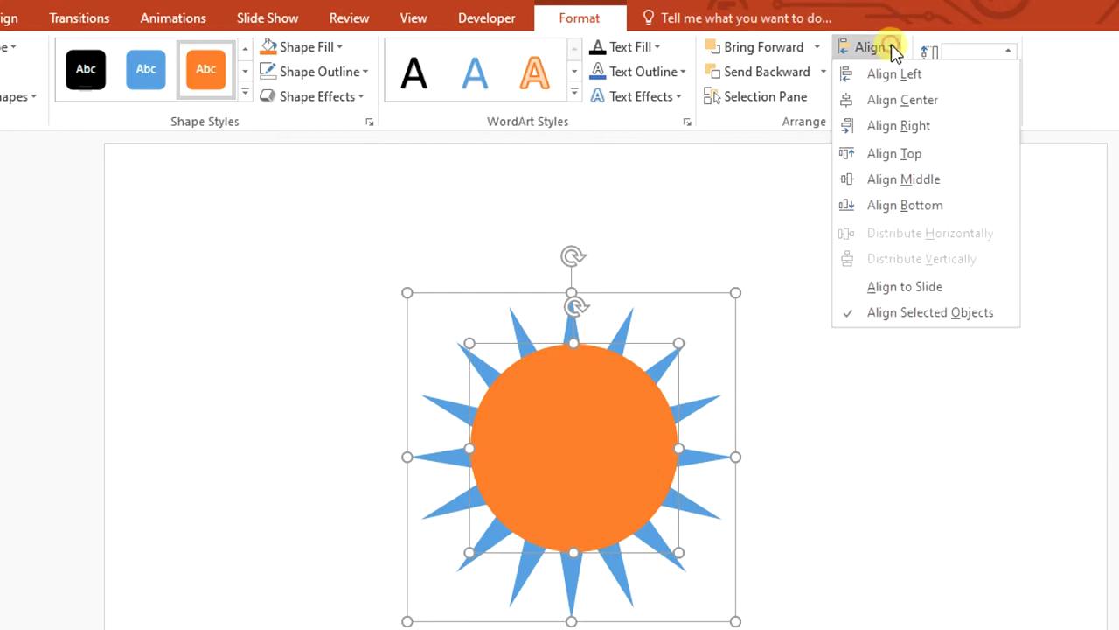
click(907, 98)
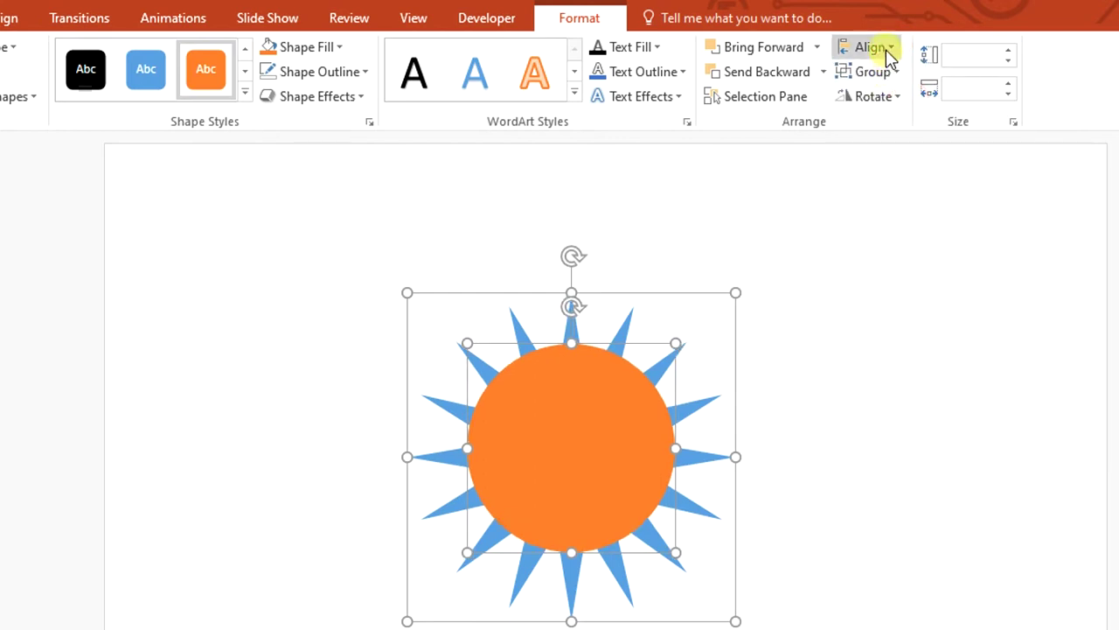
click(885, 49)
click(901, 177)
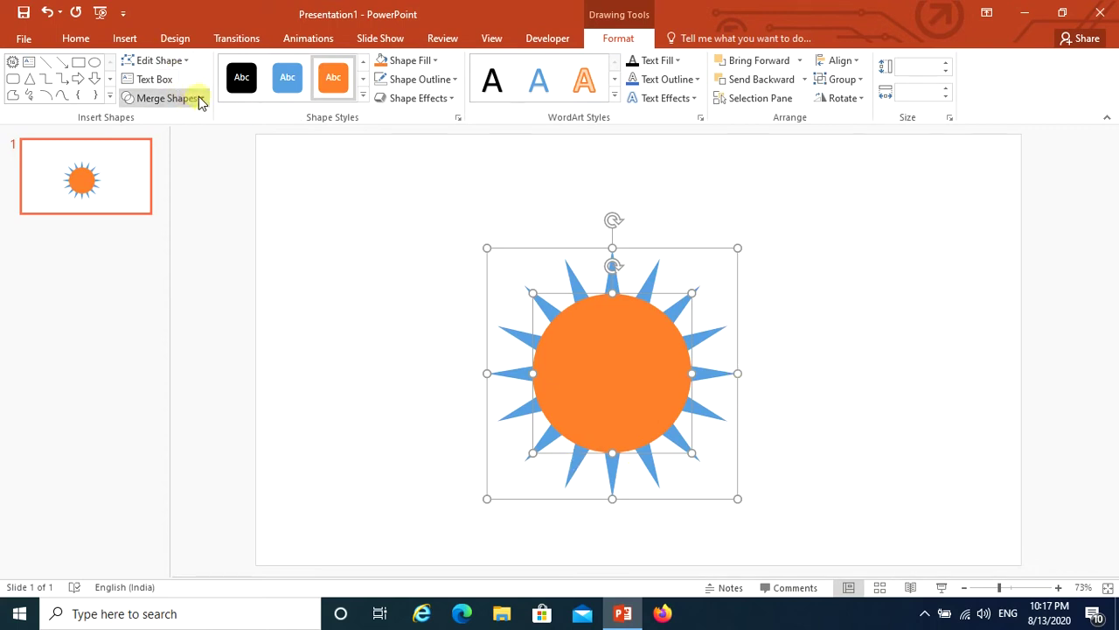
Intersect the star and circle with Merge Shapes into one orange gear shape.
drag(391, 188, 829, 543)
click(619, 37)
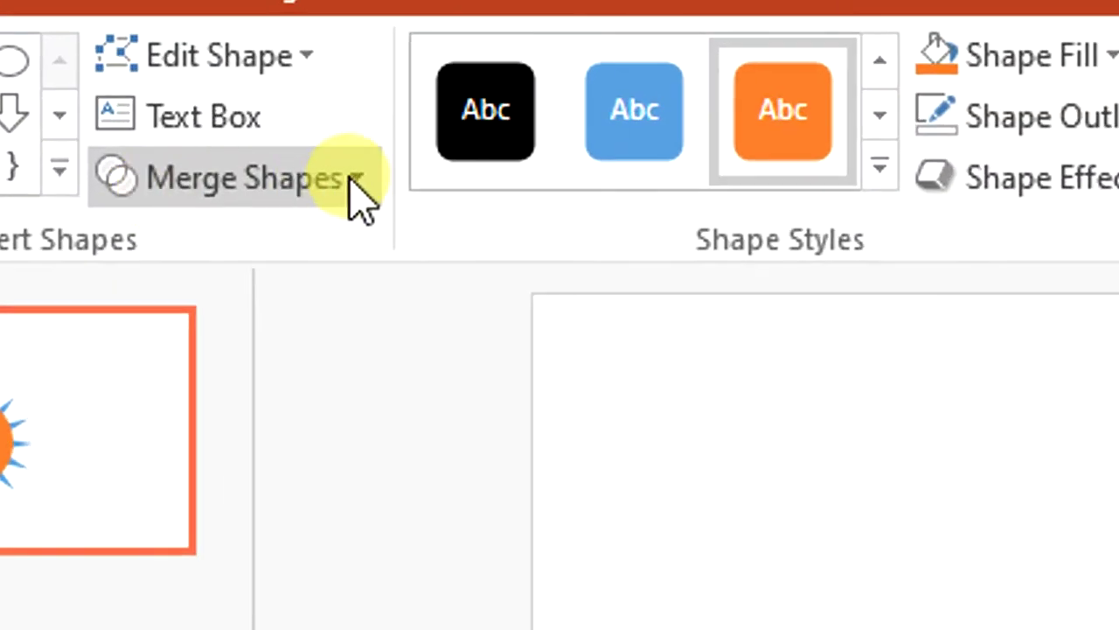
click(357, 179)
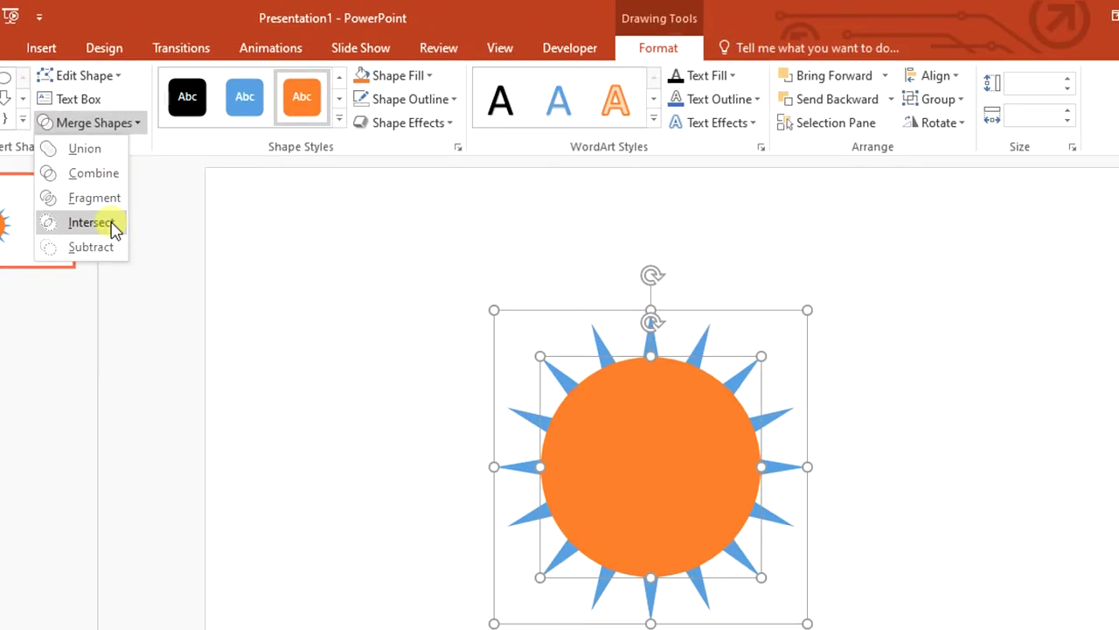
click(92, 222)
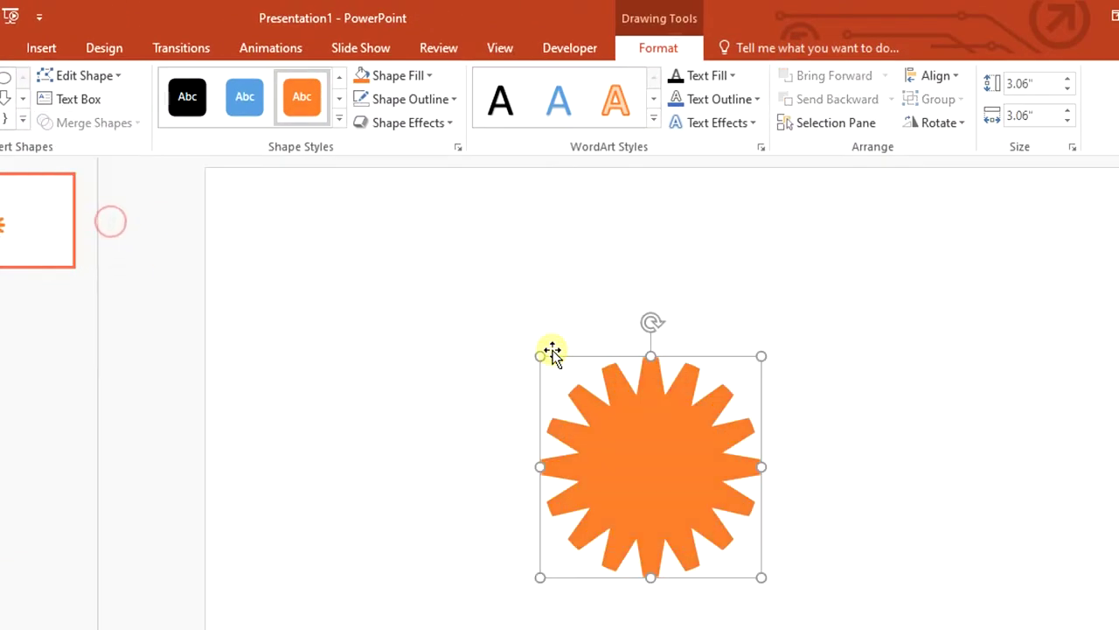
click(818, 442)
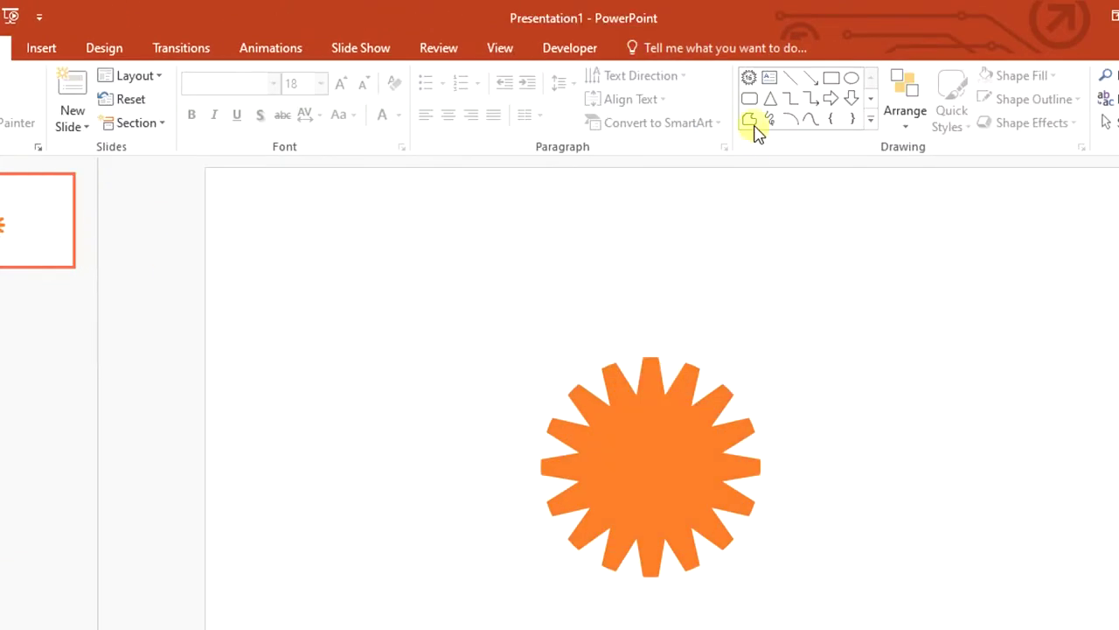
Draw a blue circle over the gear's middle, resize it, and select both shapes.
click(853, 80)
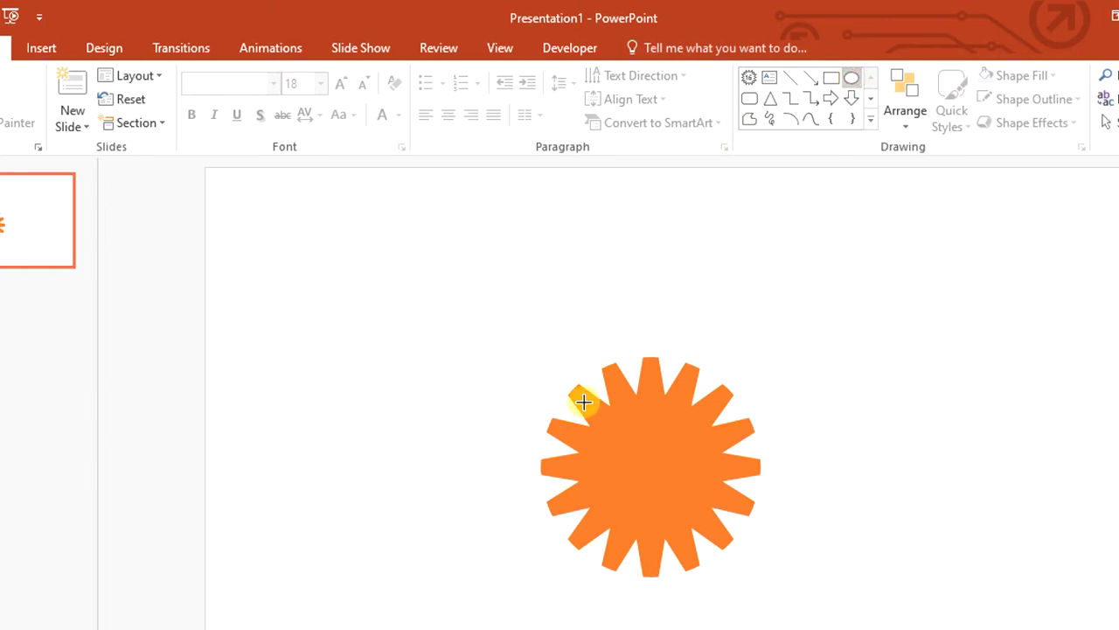
drag(584, 401, 742, 549)
drag(762, 569, 772, 570)
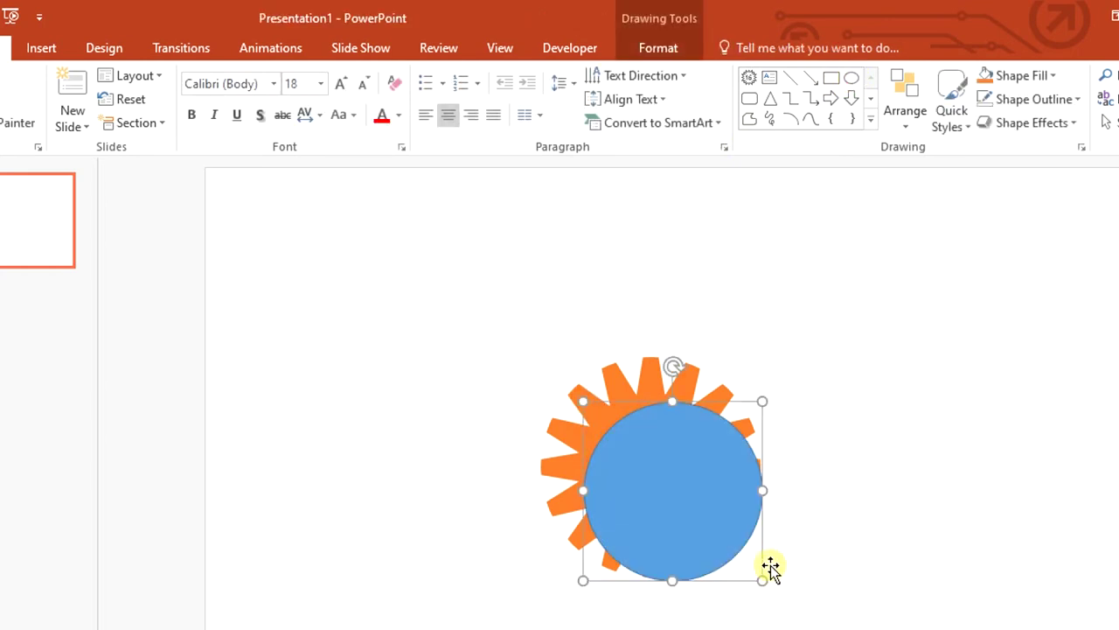
drag(691, 520, 670, 499)
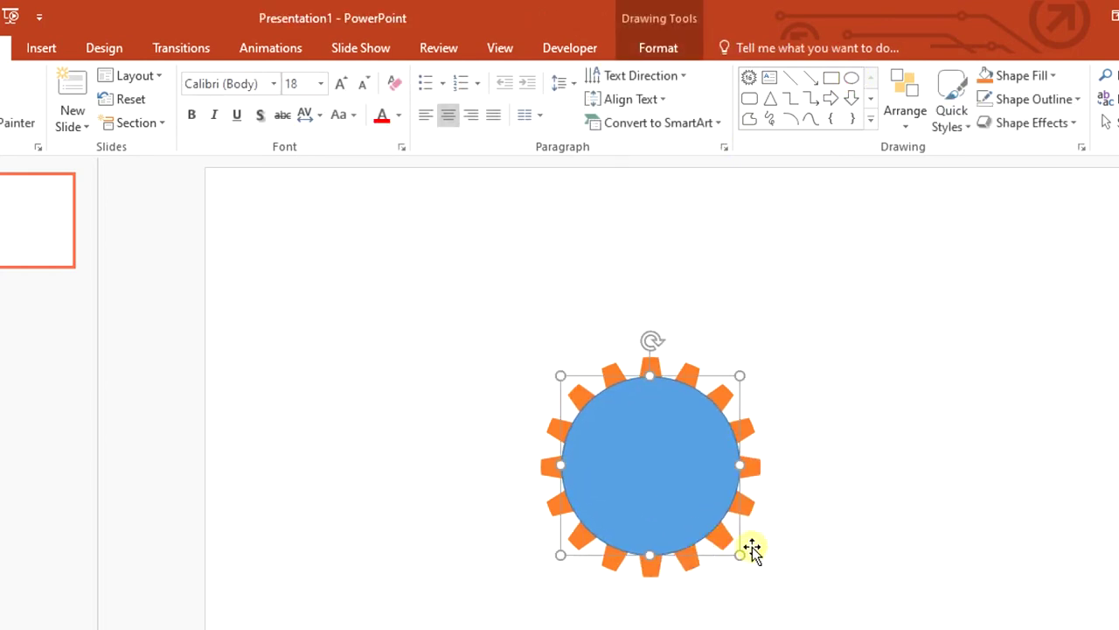
drag(736, 551, 742, 558)
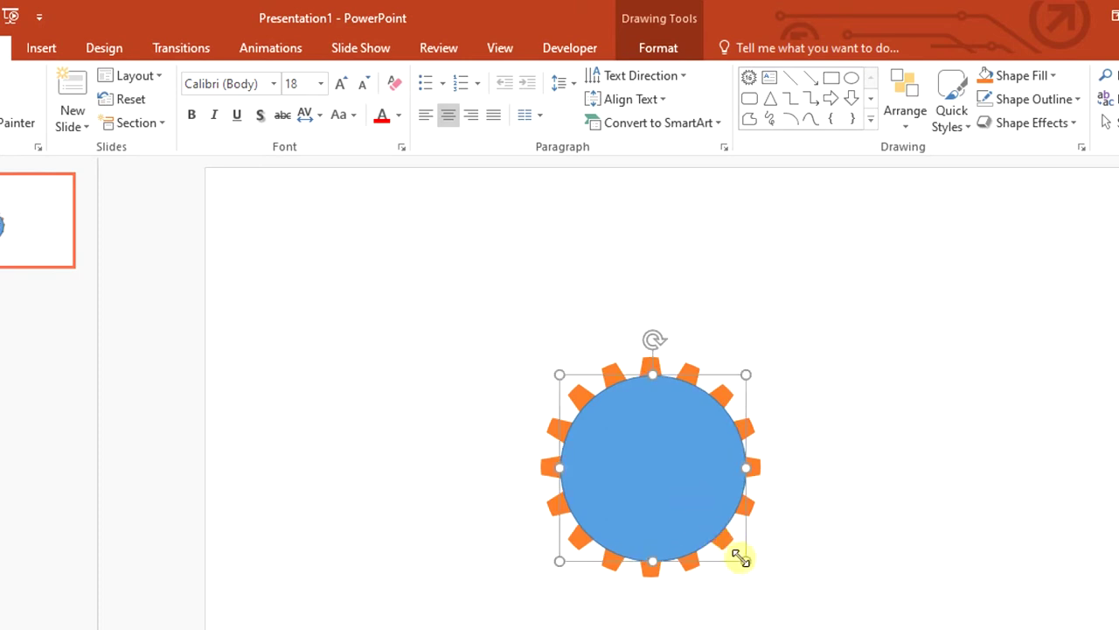
click(825, 569)
drag(364, 262, 944, 626)
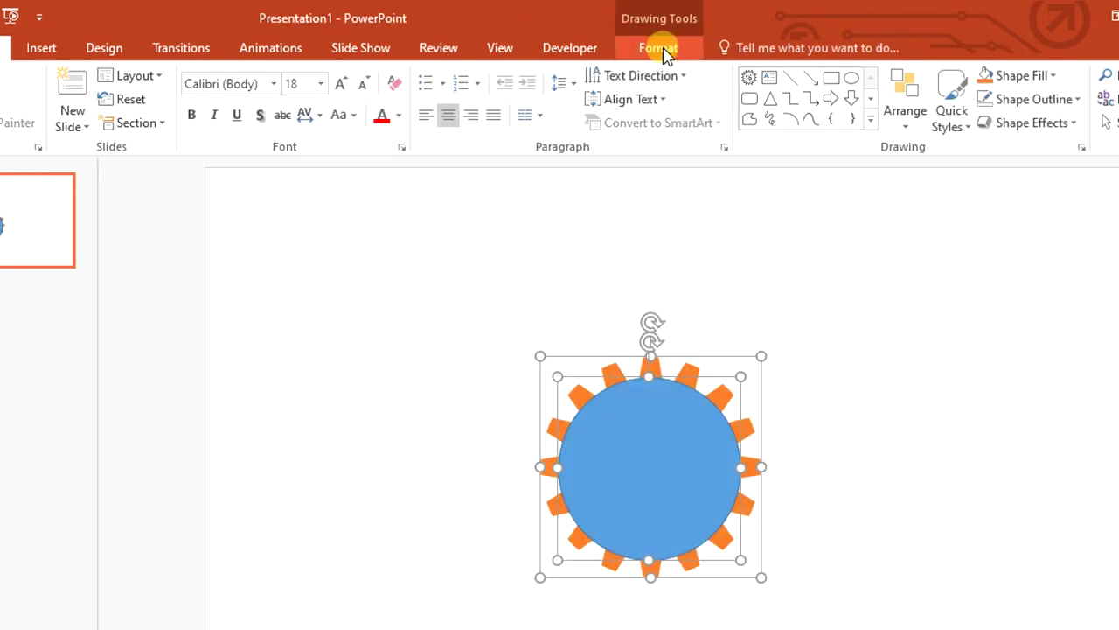
Apply Align Center and Align Middle to the gear and blue circle.
click(662, 45)
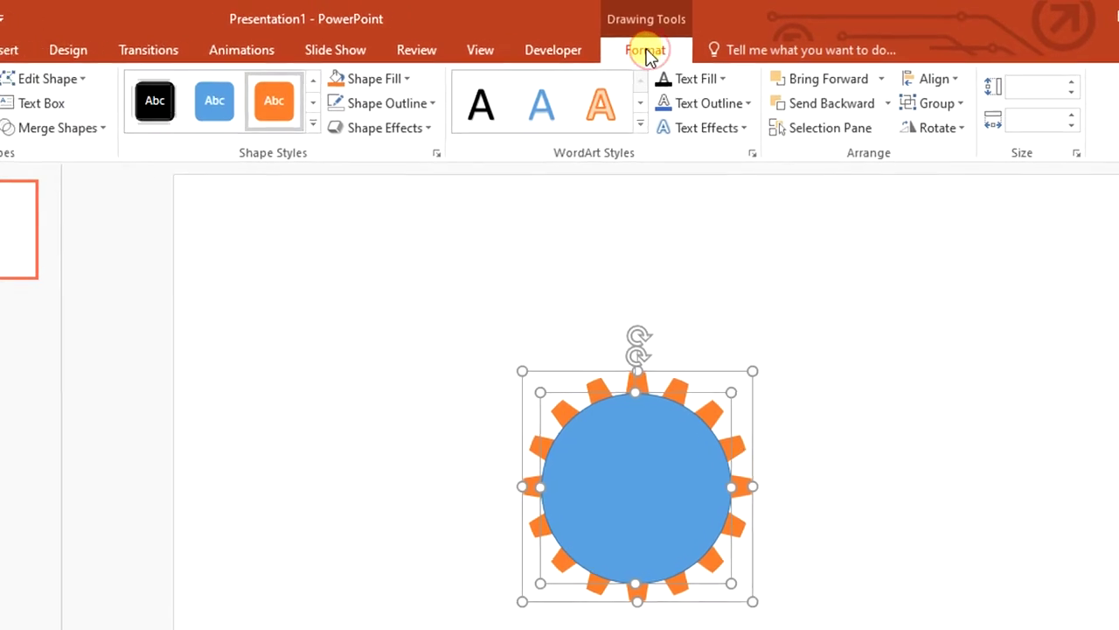
click(949, 82)
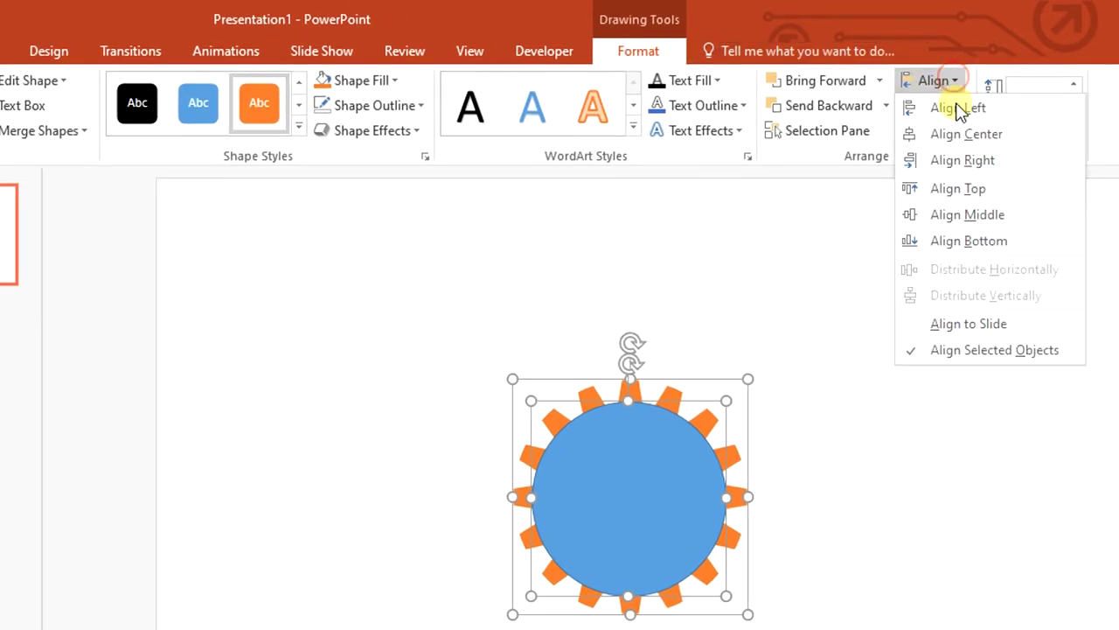
click(978, 143)
click(955, 86)
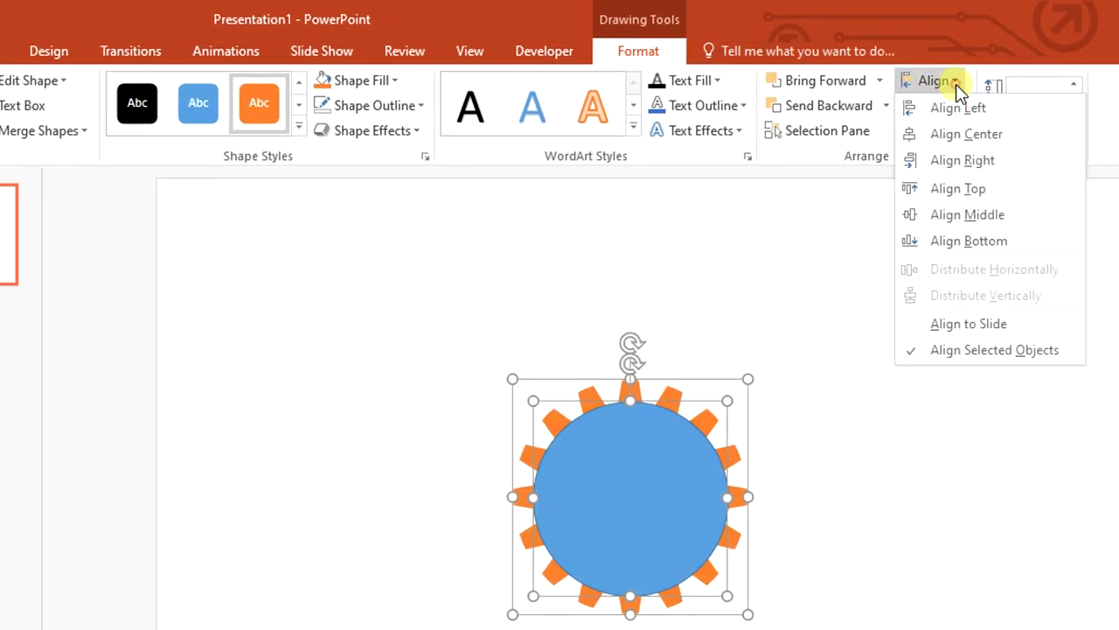
click(990, 214)
Set the blue circle's outline to No Outline, then reselect both shapes.
click(858, 492)
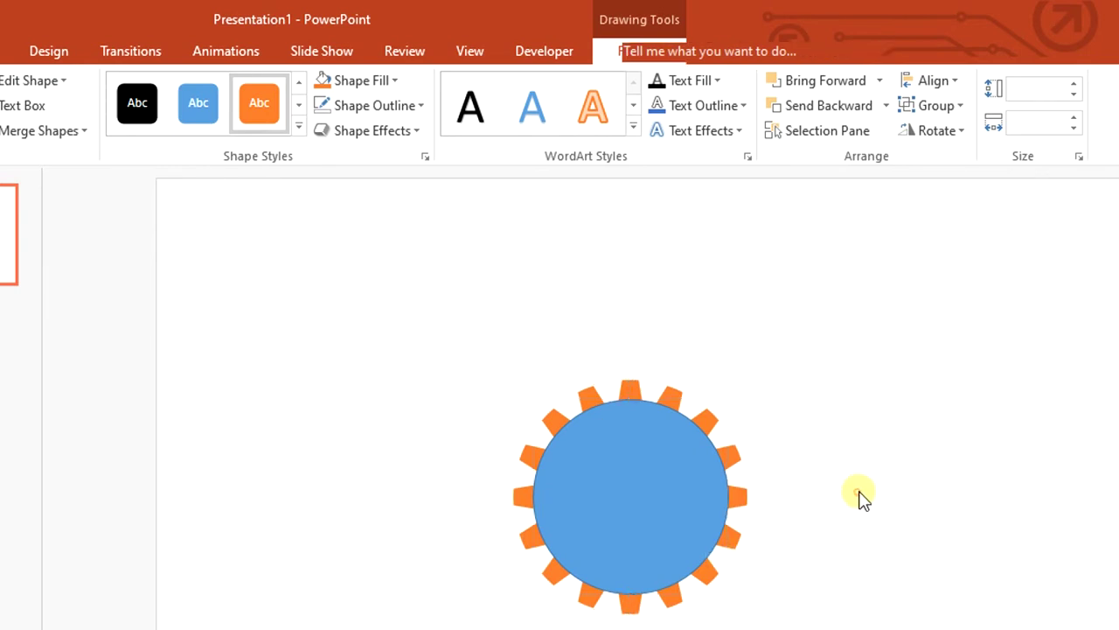
double_click(631, 497)
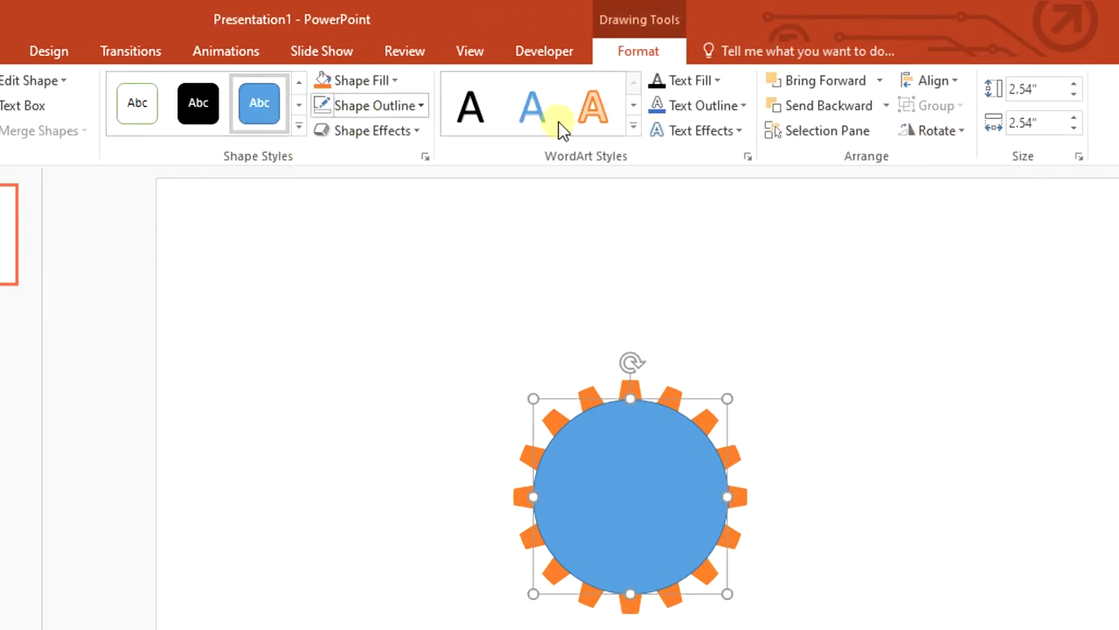
click(419, 102)
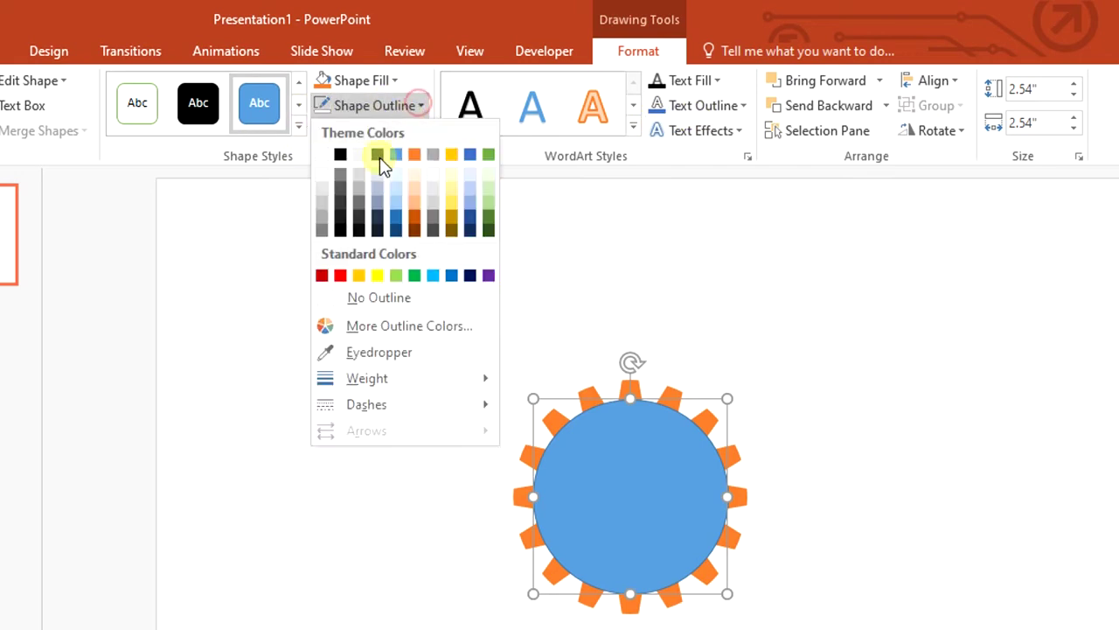
click(377, 303)
click(883, 357)
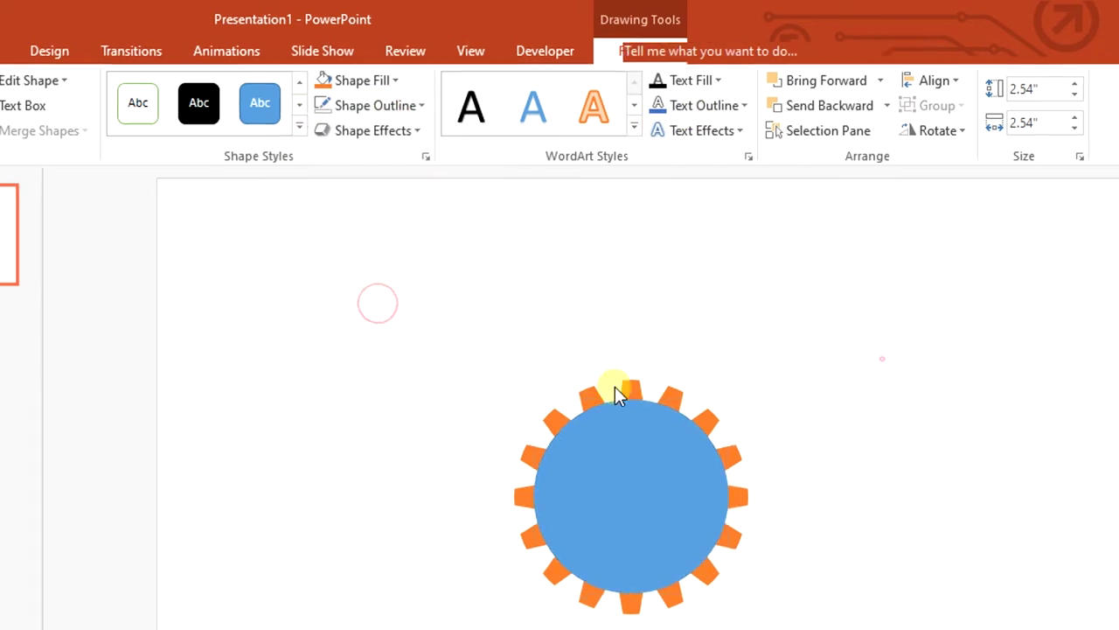
drag(500, 305, 1113, 622)
Union the gear and circle into one blue gear, then draw a small circle at its centre.
click(731, 42)
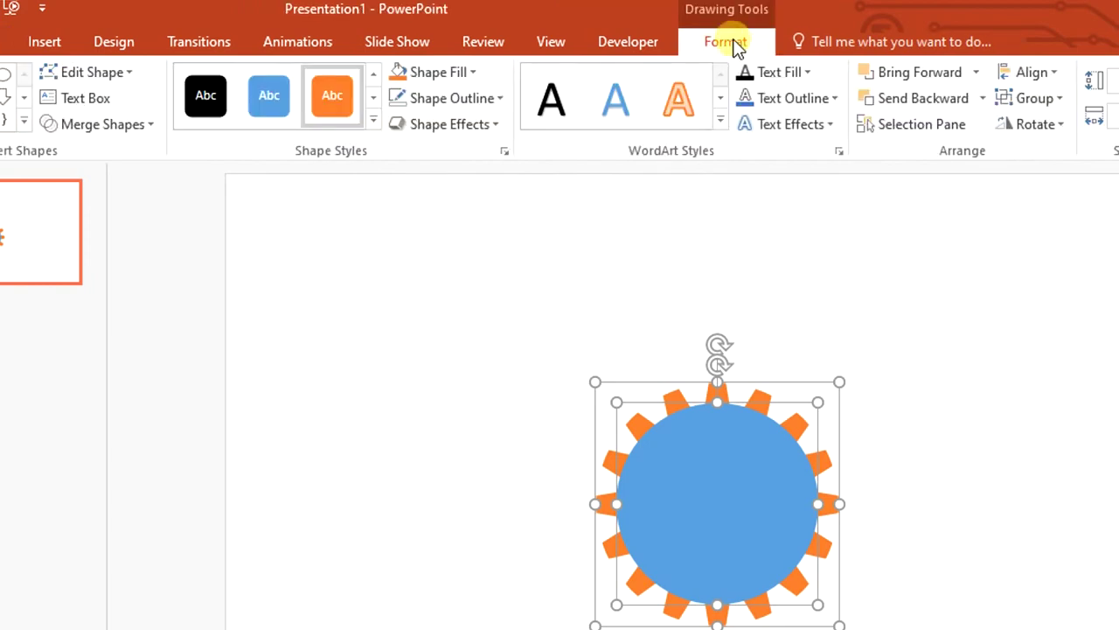
click(154, 123)
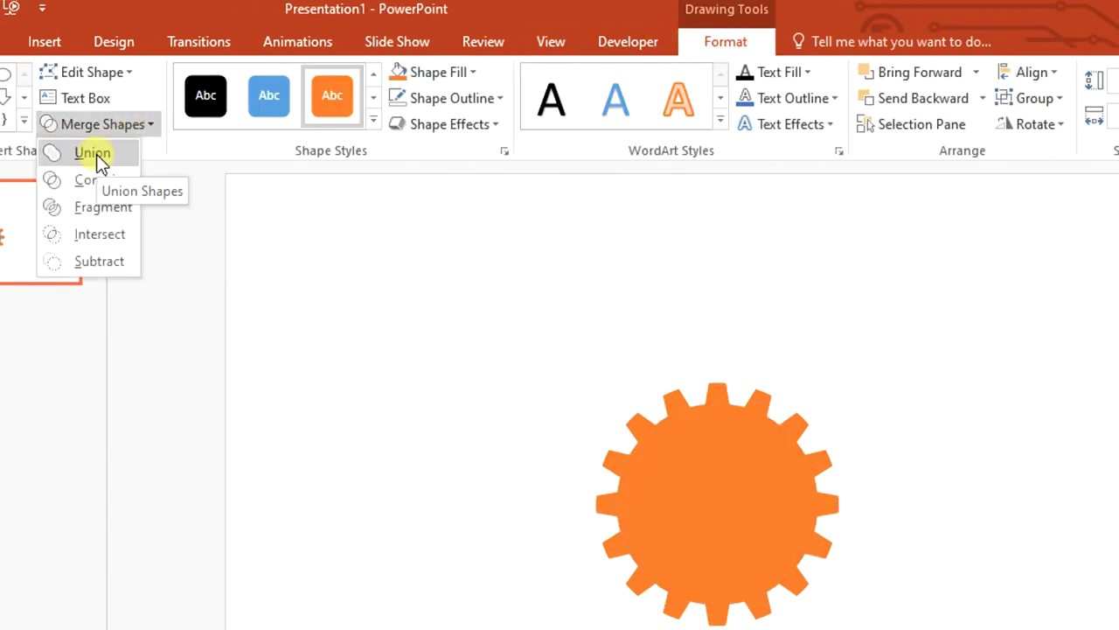
click(100, 153)
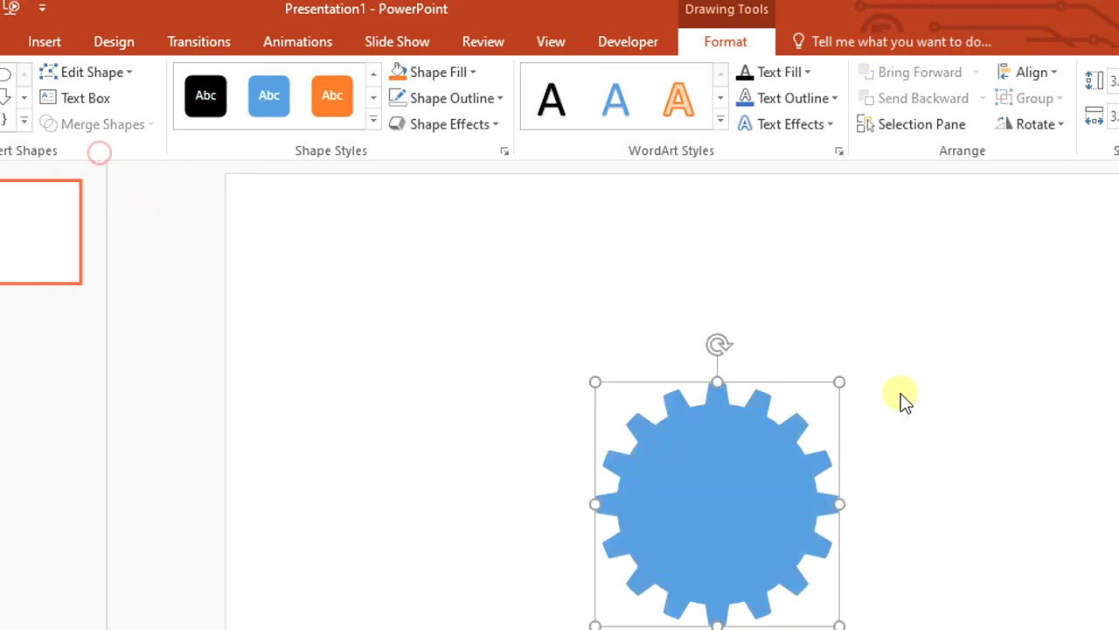
click(889, 502)
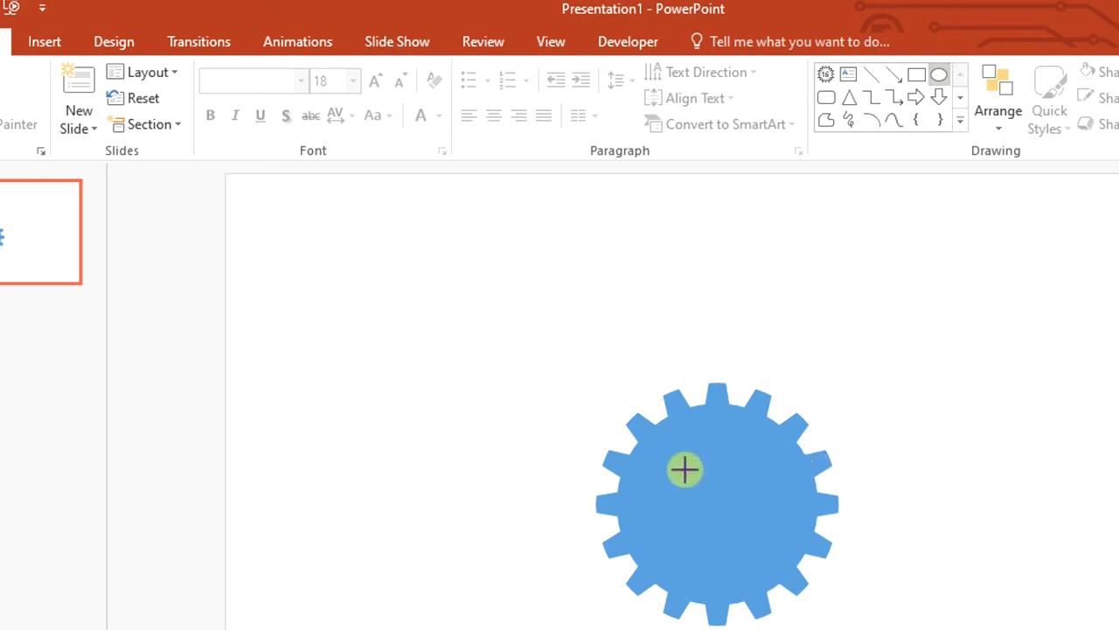
mouse_move(684, 469)
mouse_down()
mouse_move(764, 539)
mouse_move(754, 533)
mouse_up()
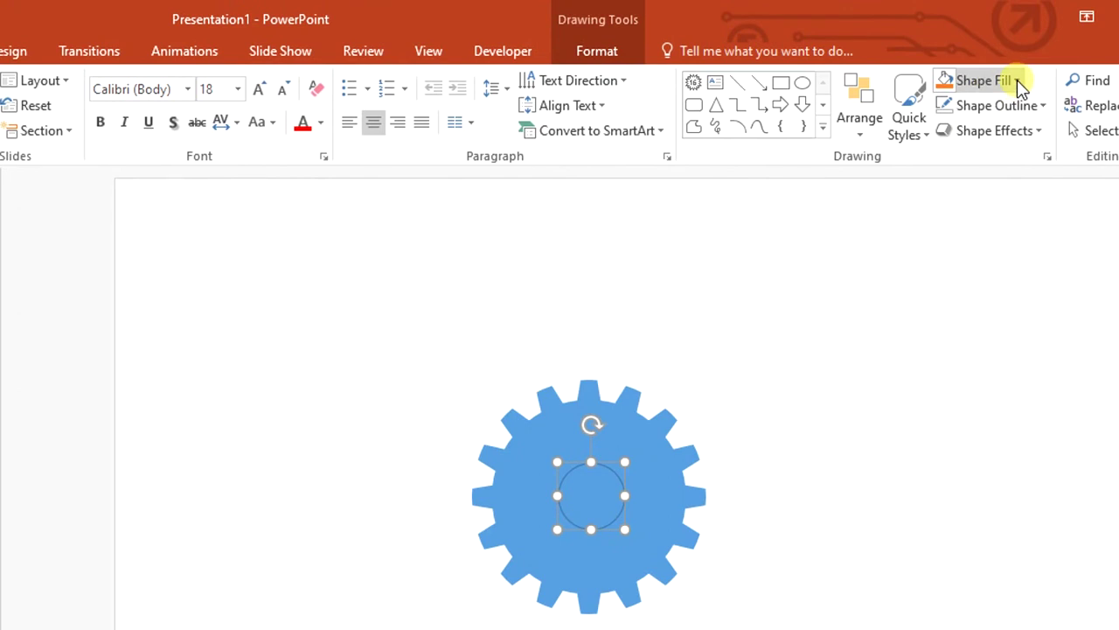
Give the small circle an orange fill and No Outline.
click(1017, 80)
click(1037, 130)
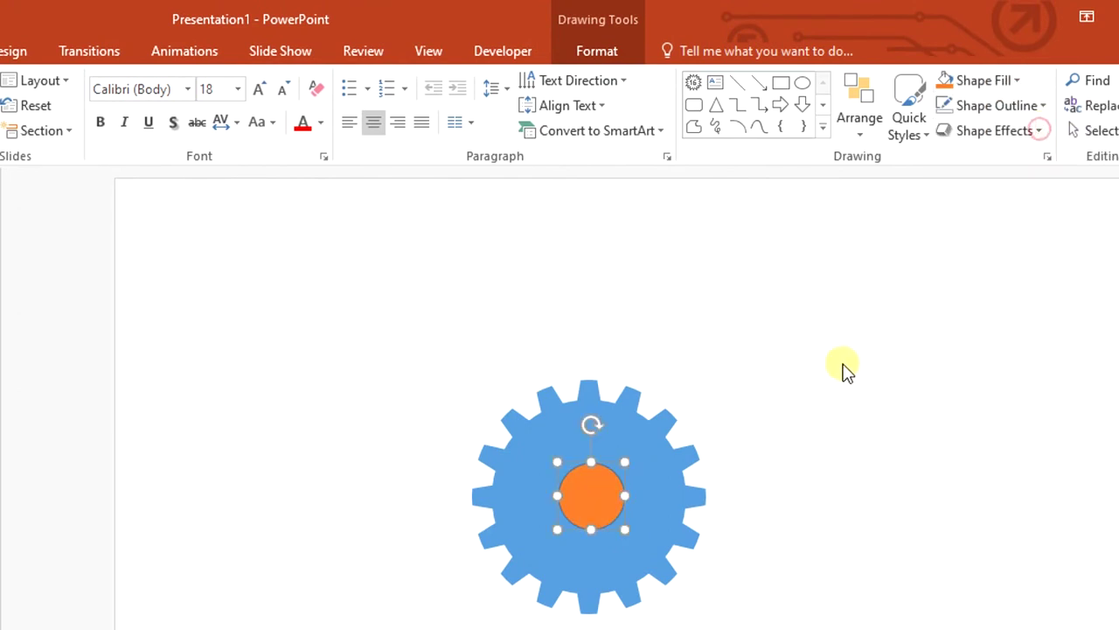
click(1025, 105)
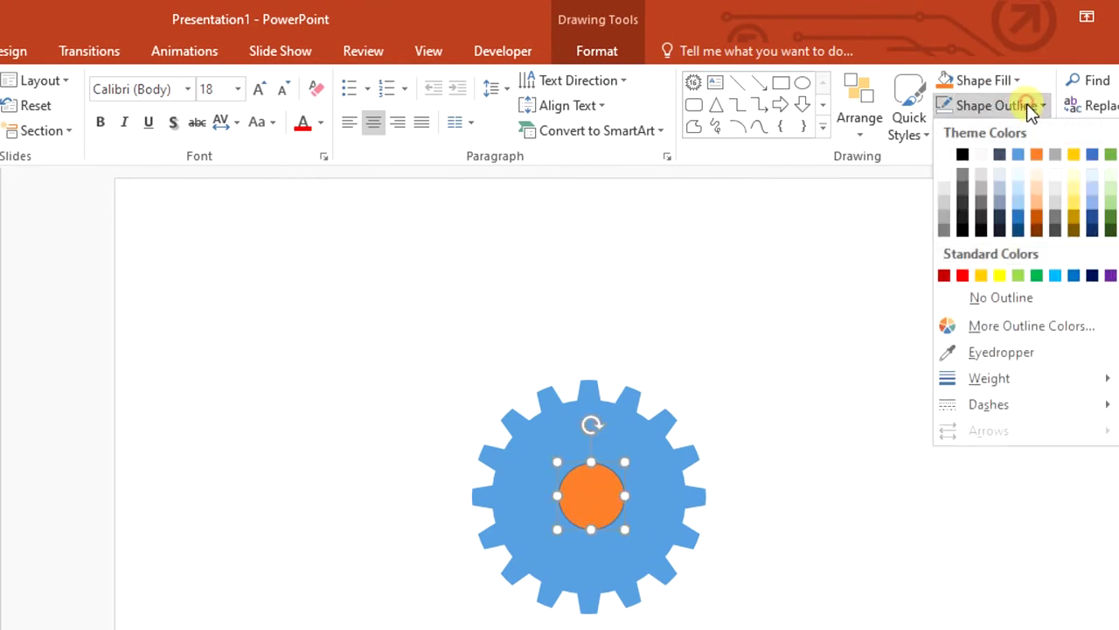
click(1004, 299)
click(406, 313)
Centre the small circle in the gear with Align Center and Align Middle.
drag(532, 410, 876, 628)
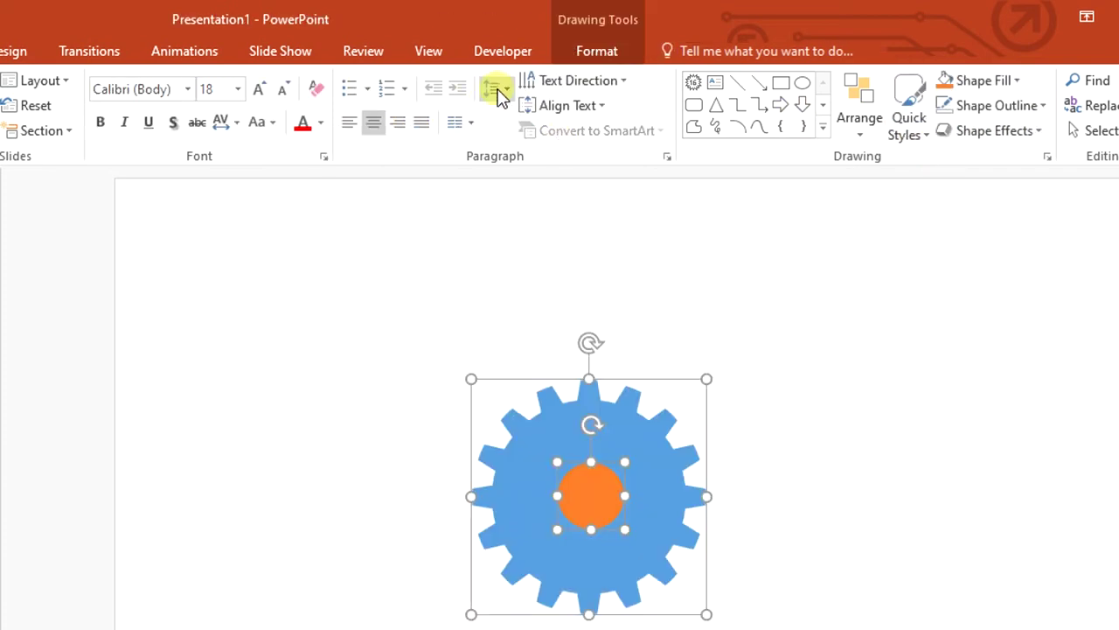
click(598, 53)
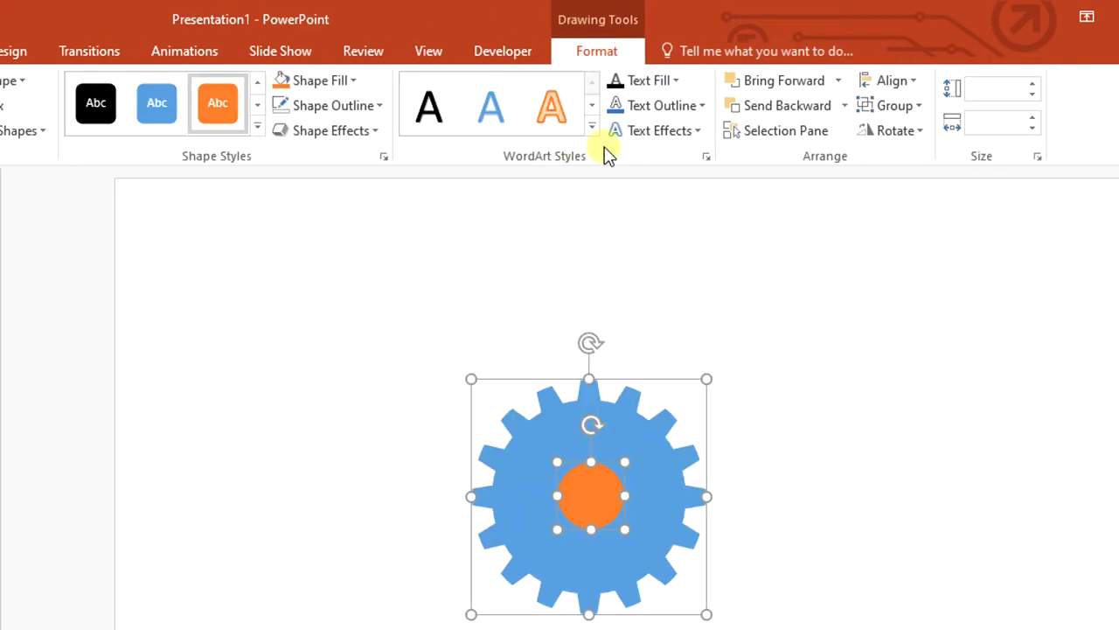
click(890, 83)
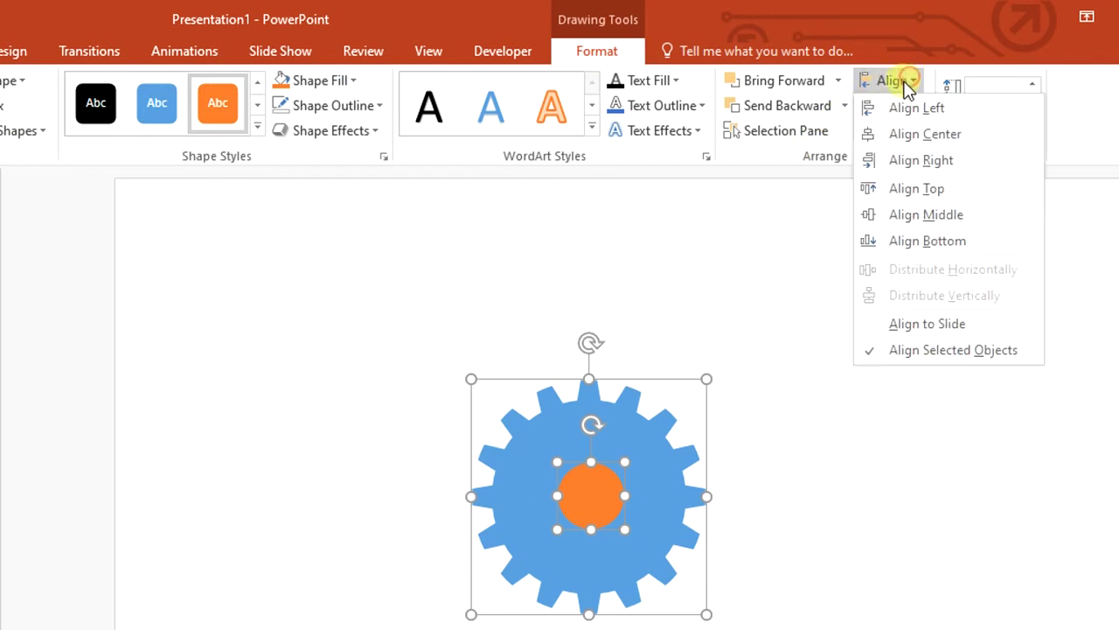
click(934, 134)
click(913, 83)
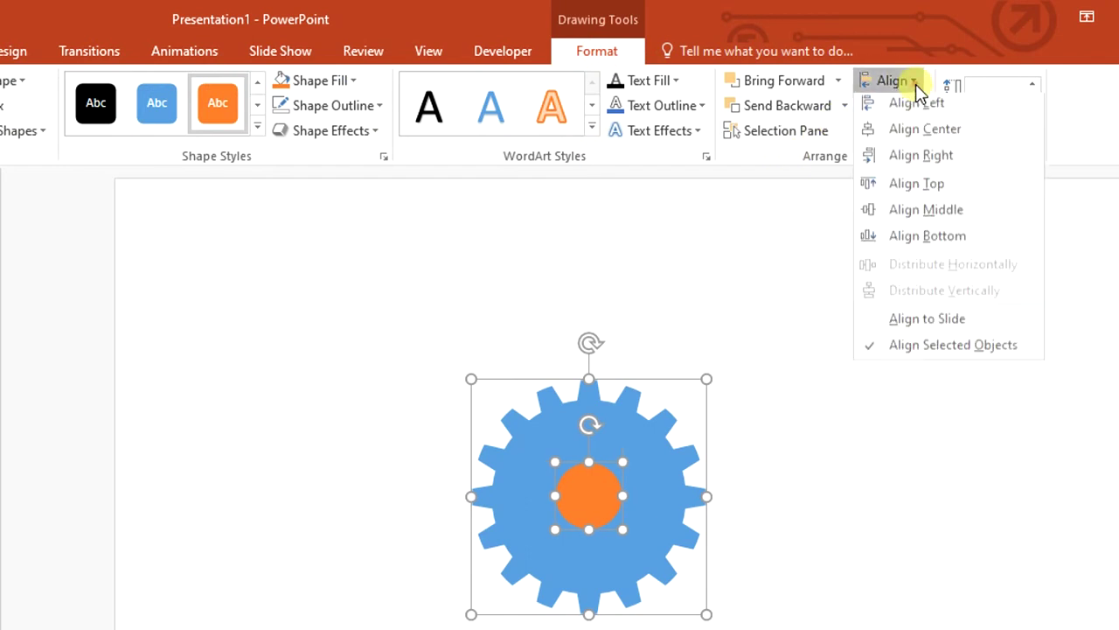
click(962, 221)
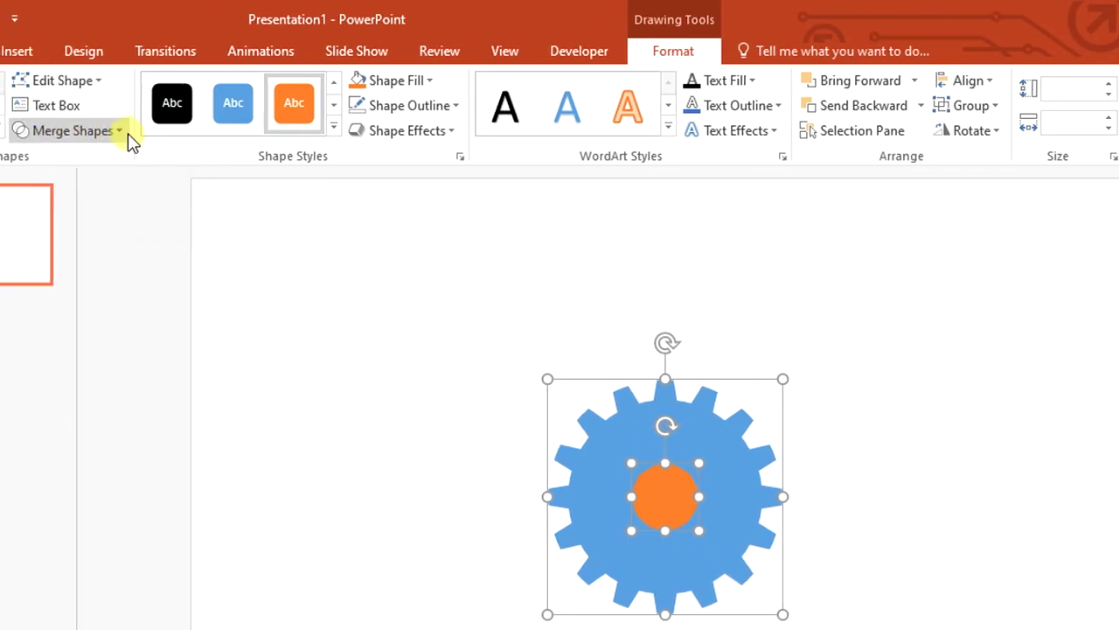
Subtract the small circle from the gear with Merge Shapes to punch a hole.
click(119, 131)
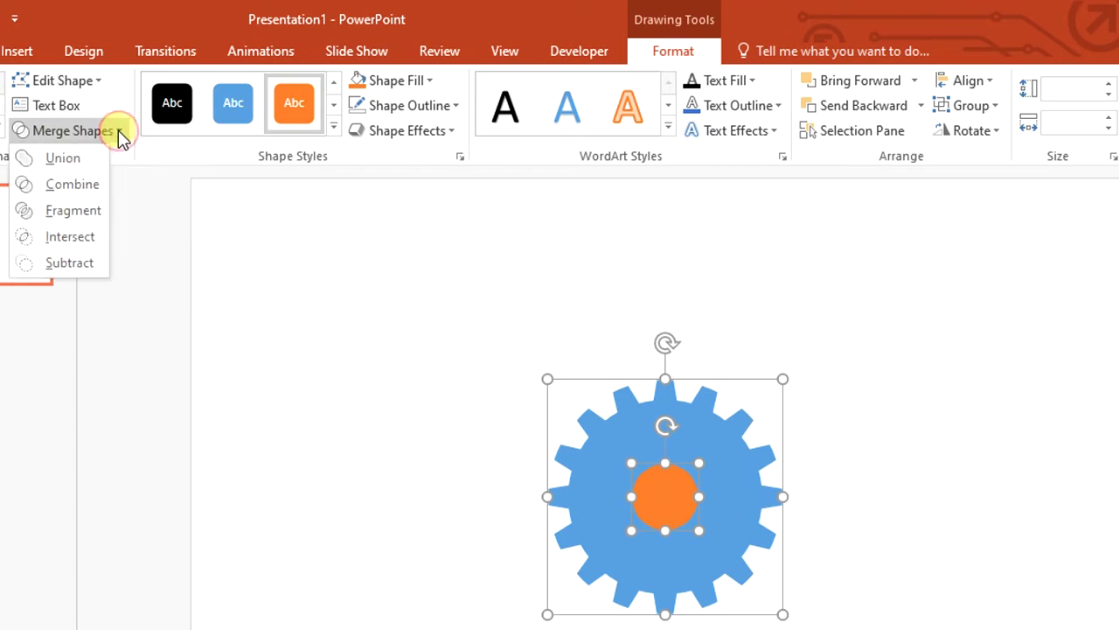
click(82, 264)
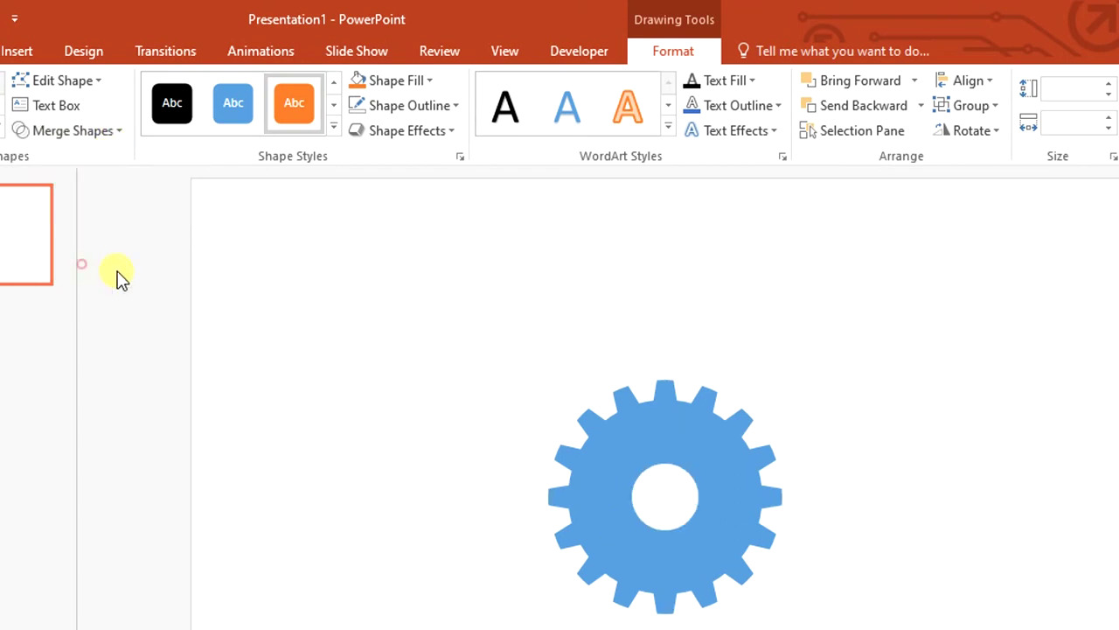
click(845, 545)
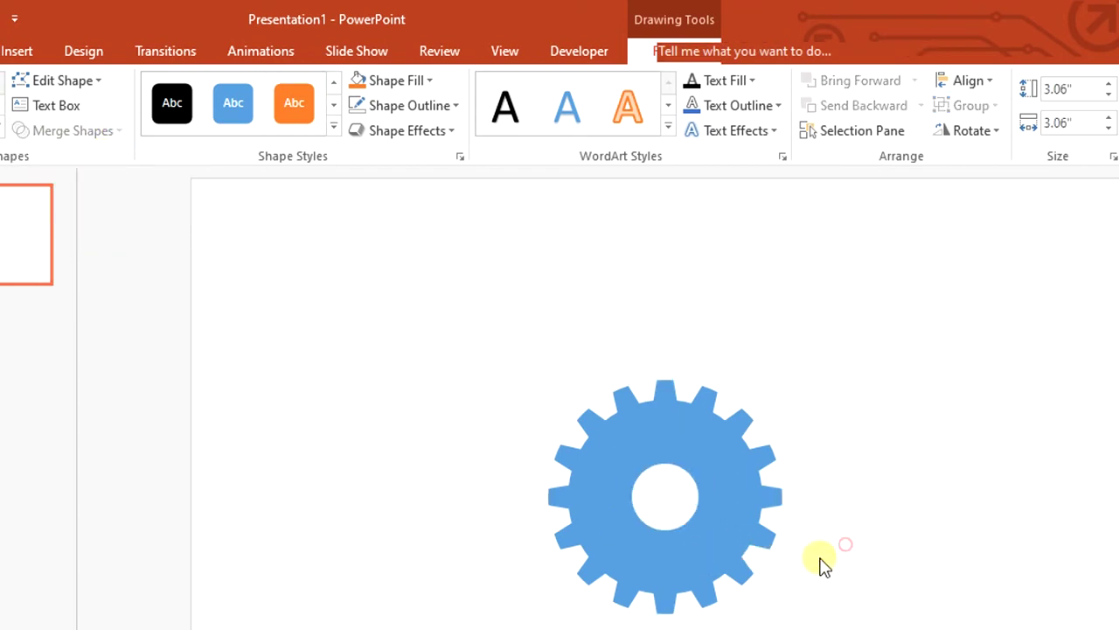
Duplicate the hollow gear with Ctrl+D, place the copy up-right, and select it.
click(756, 534)
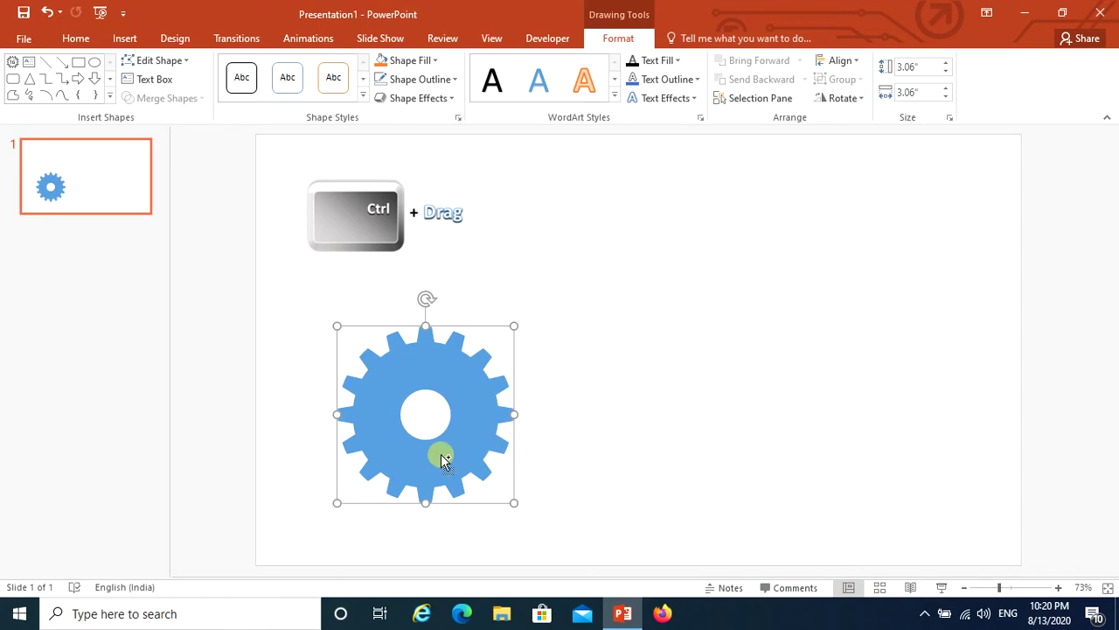
mouse_move(446, 451)
ctrl+mouse_down()
mouse_move(604, 363)
mouse_move(593, 382)
ctrl+mouse_up()
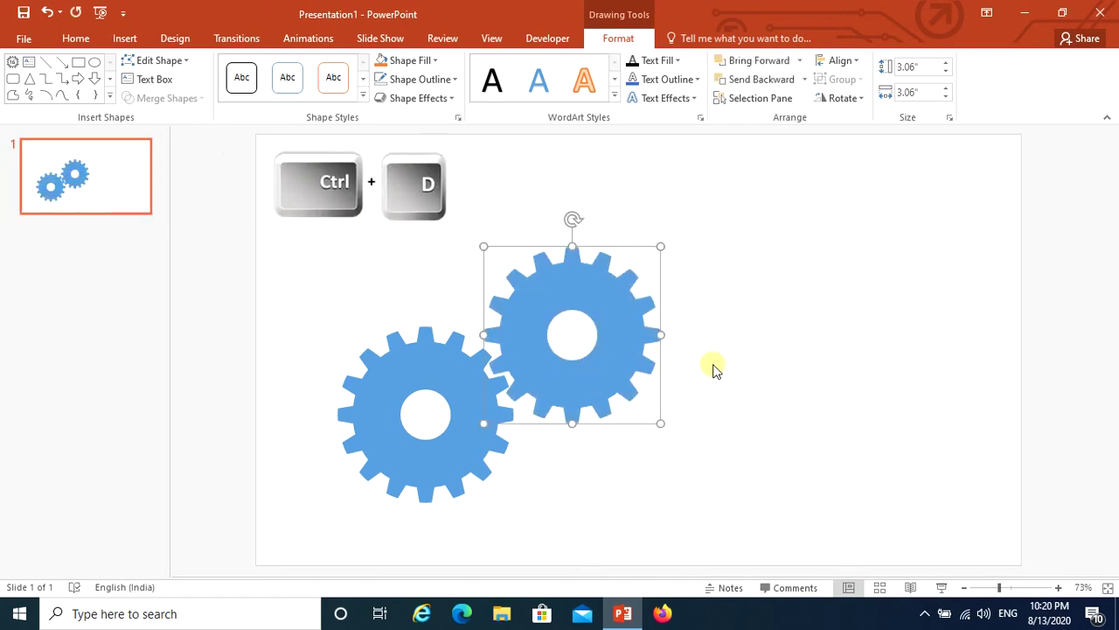
key(ctrl+d)
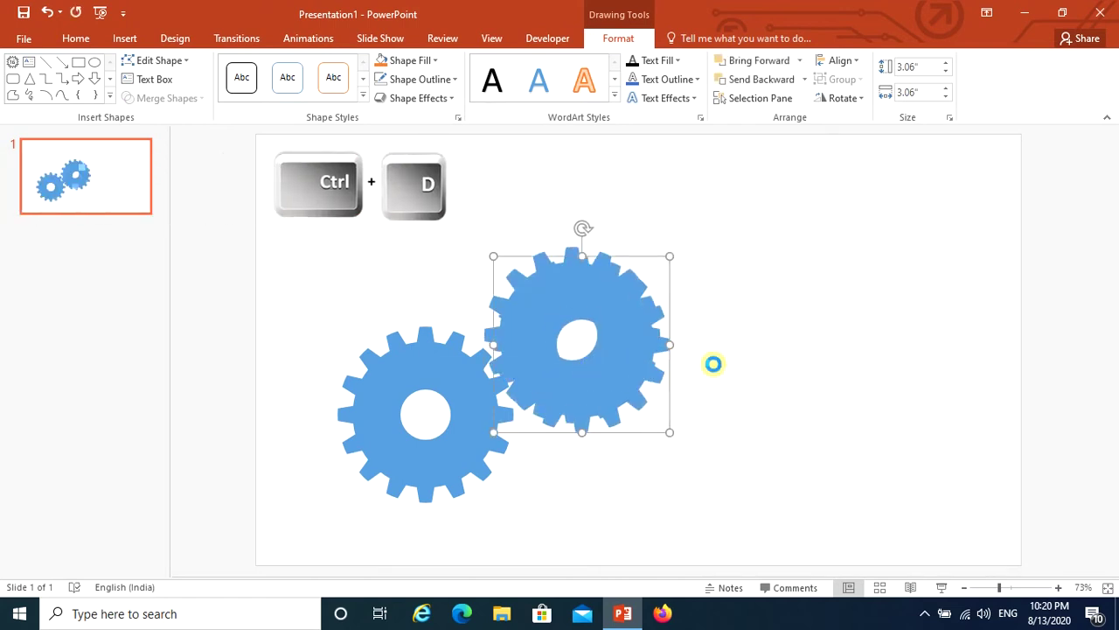
drag(593, 367, 758, 313)
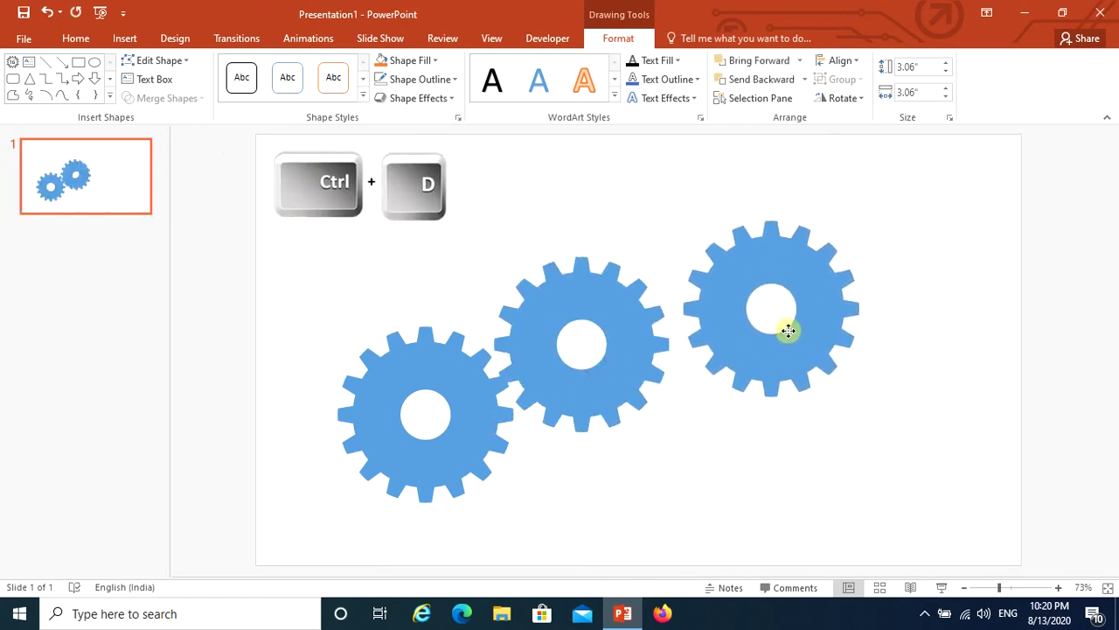
click(816, 403)
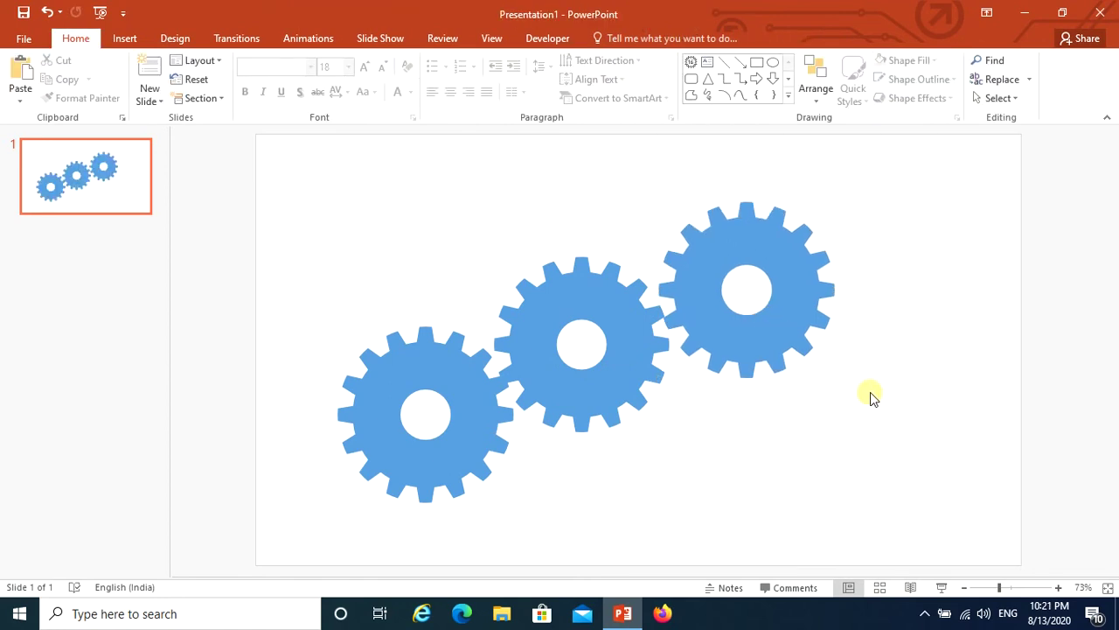
click(773, 346)
click(627, 39)
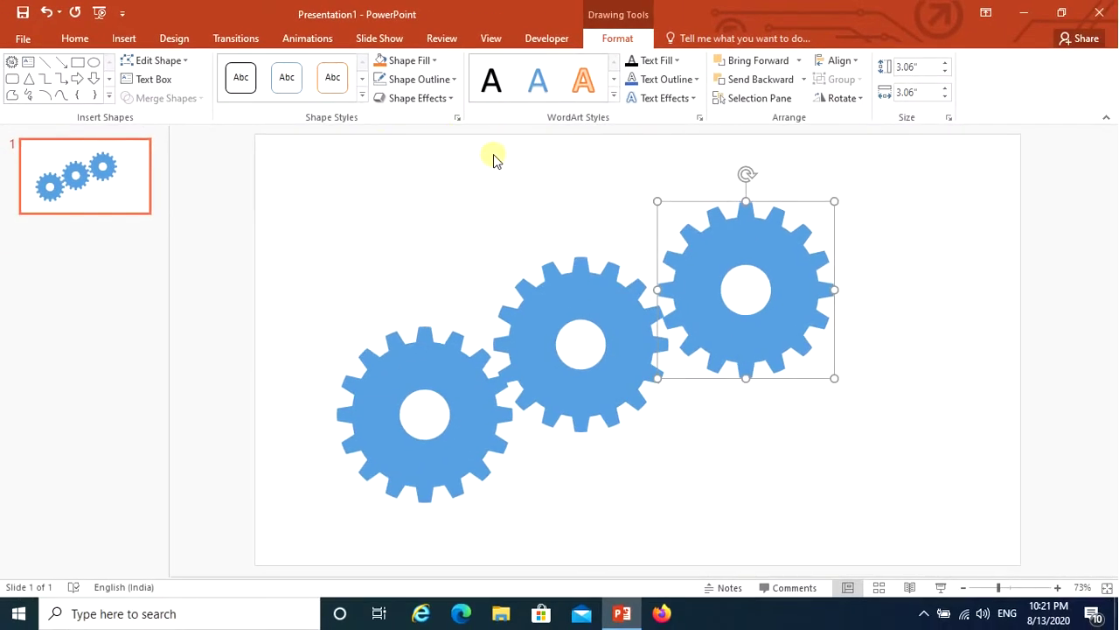
Open the Format Shape pane's Effects for the right gear, collapse 3-D Rotation, then show text options.
click(456, 117)
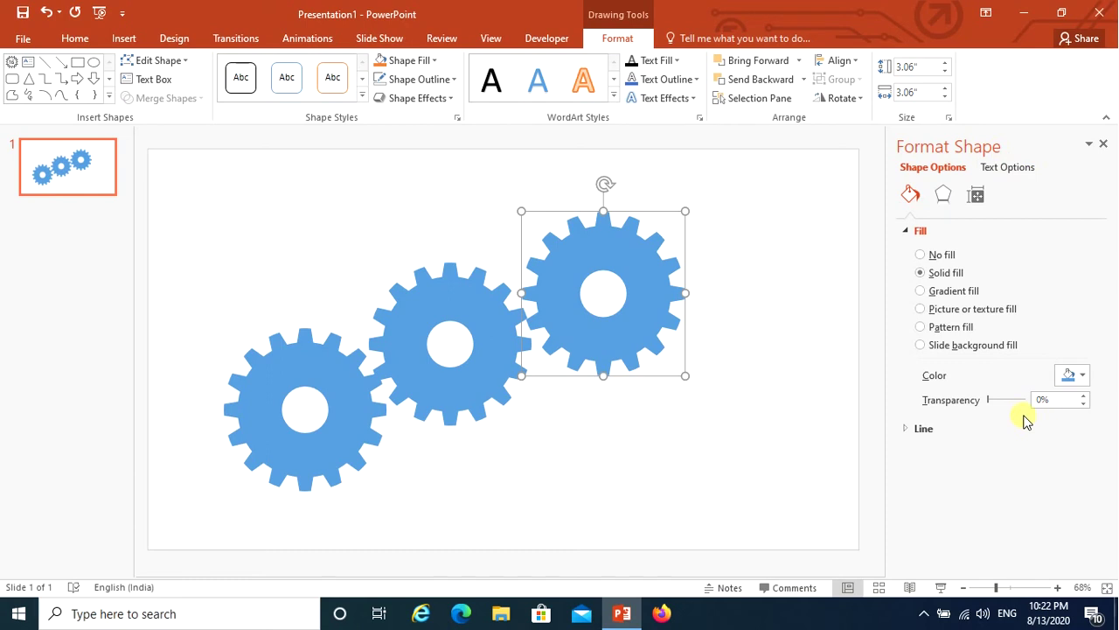
click(950, 198)
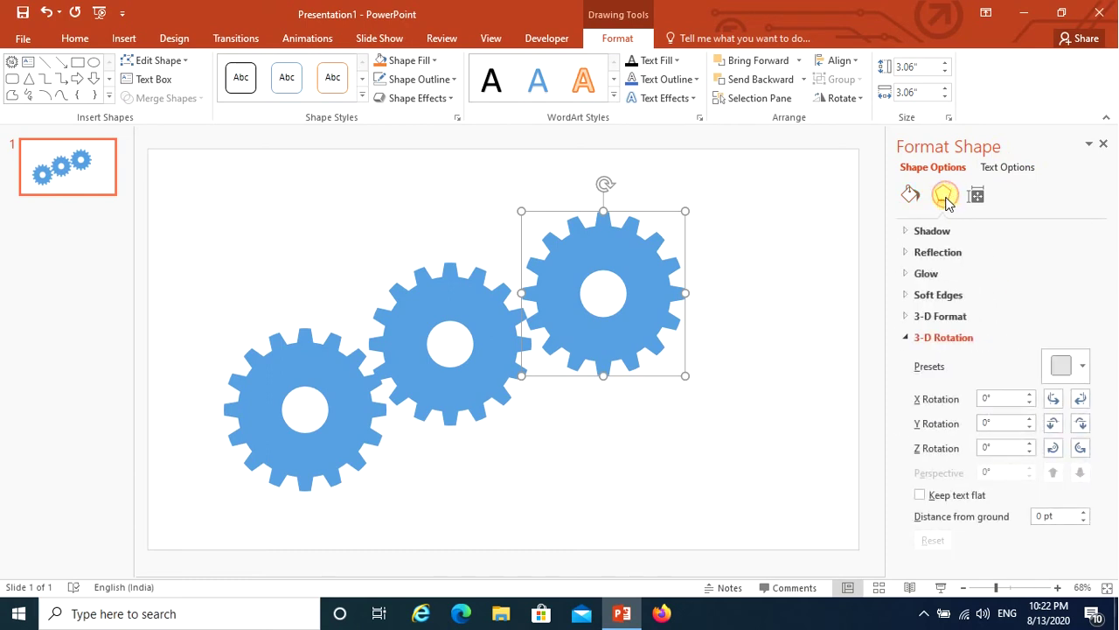
click(906, 339)
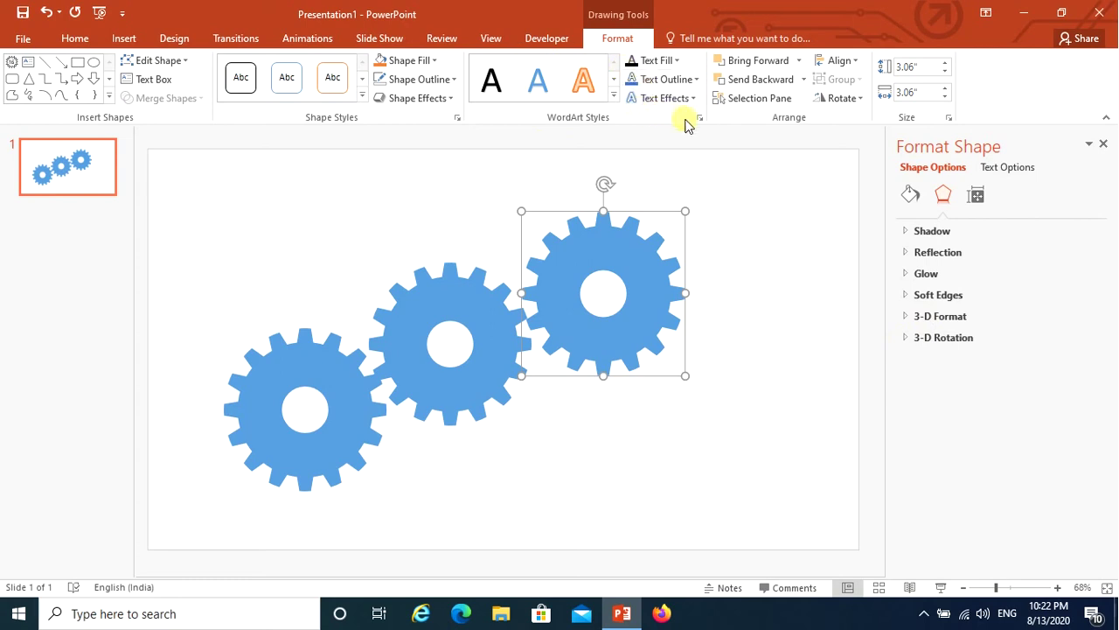
click(700, 118)
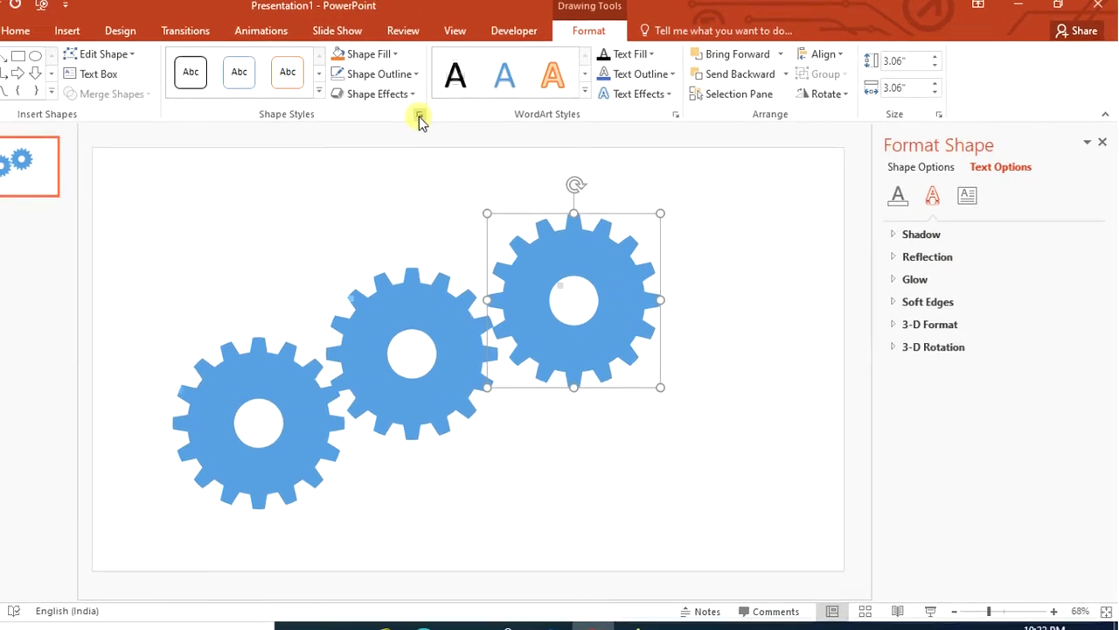
Give the right gear a 6 pt Angle top bevel in 3-D Format.
click(457, 117)
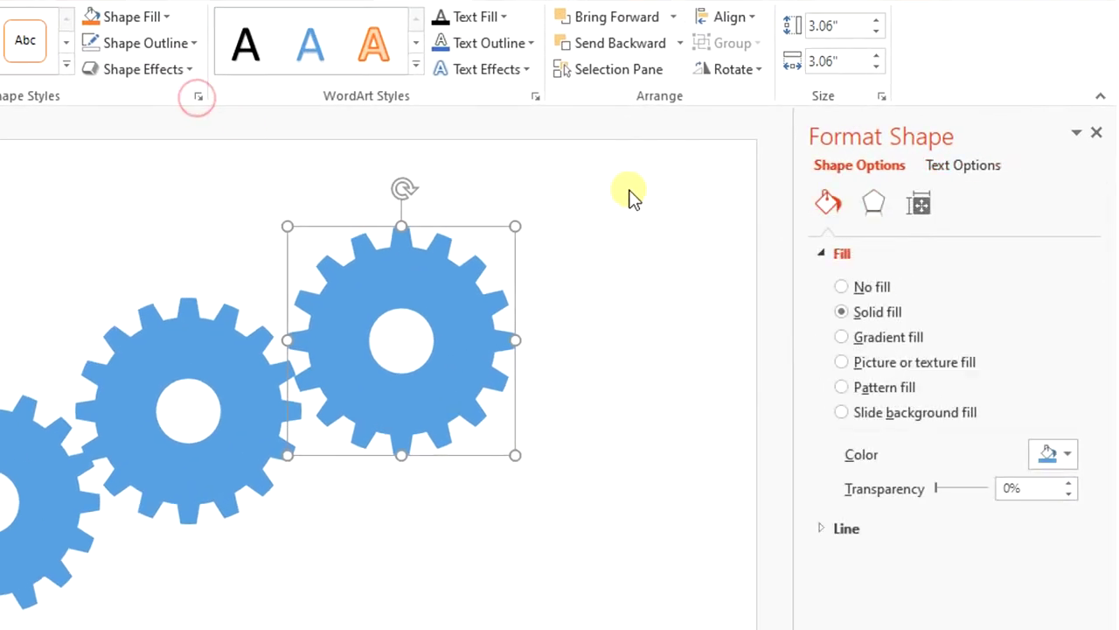
click(878, 214)
click(821, 375)
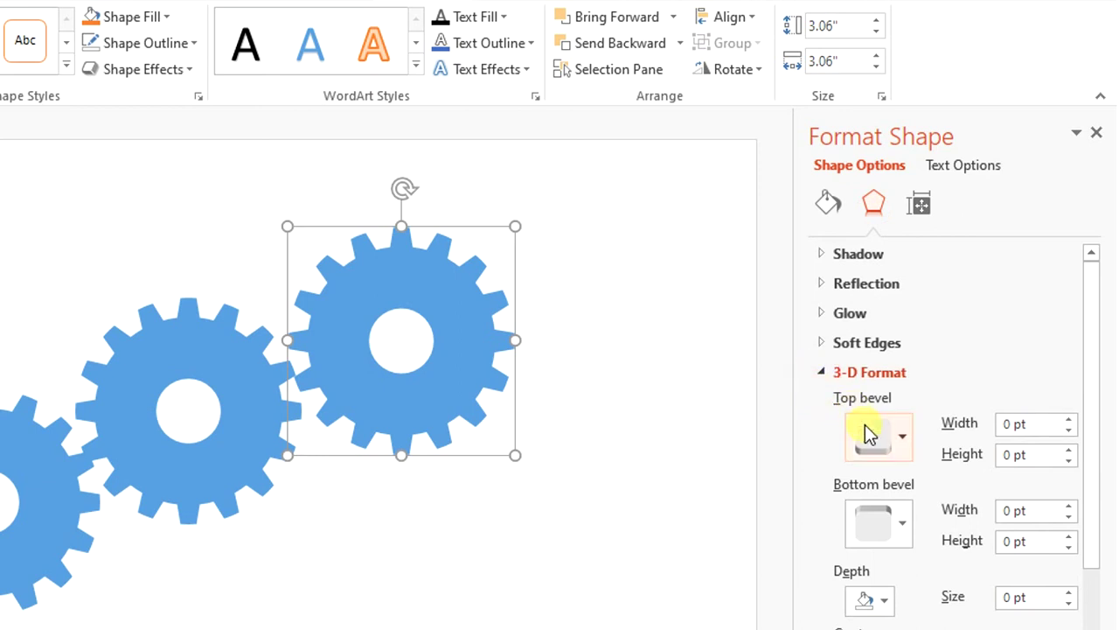
click(903, 438)
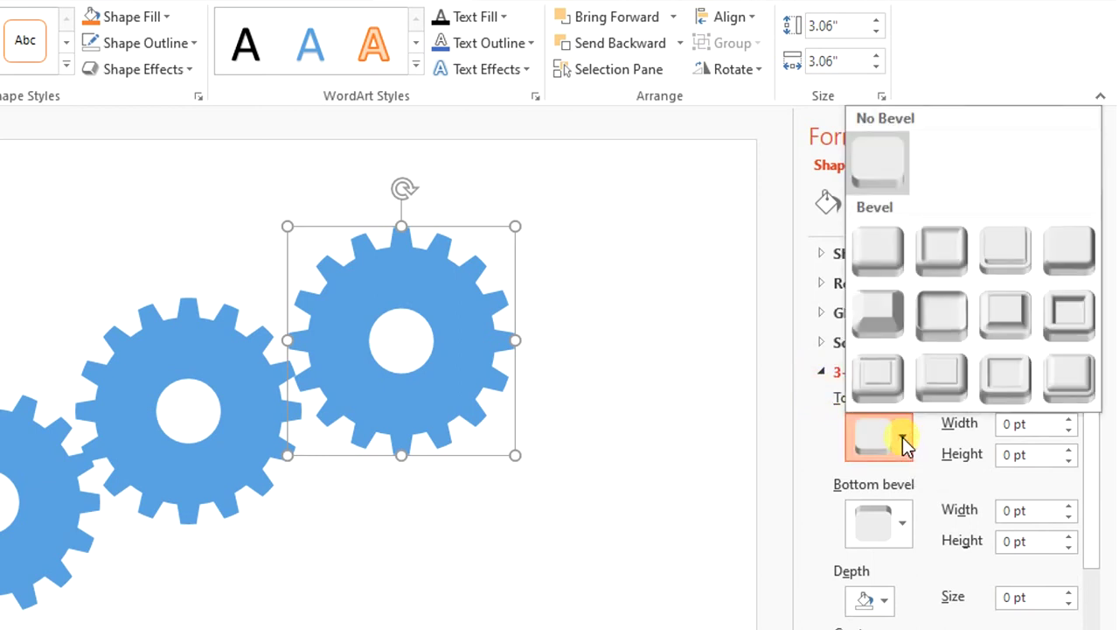
click(901, 313)
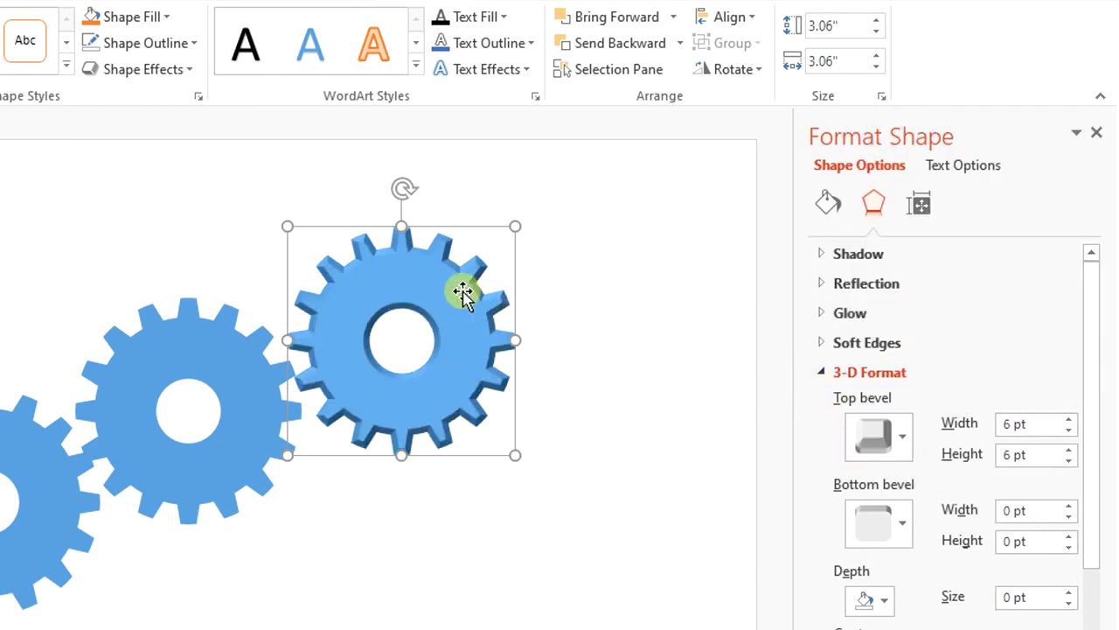
Tilt the gear with a Parallel rotation preset (X 53.5°, Y 301.3°, Z 302.4°) and nudge it right.
click(823, 382)
click(821, 404)
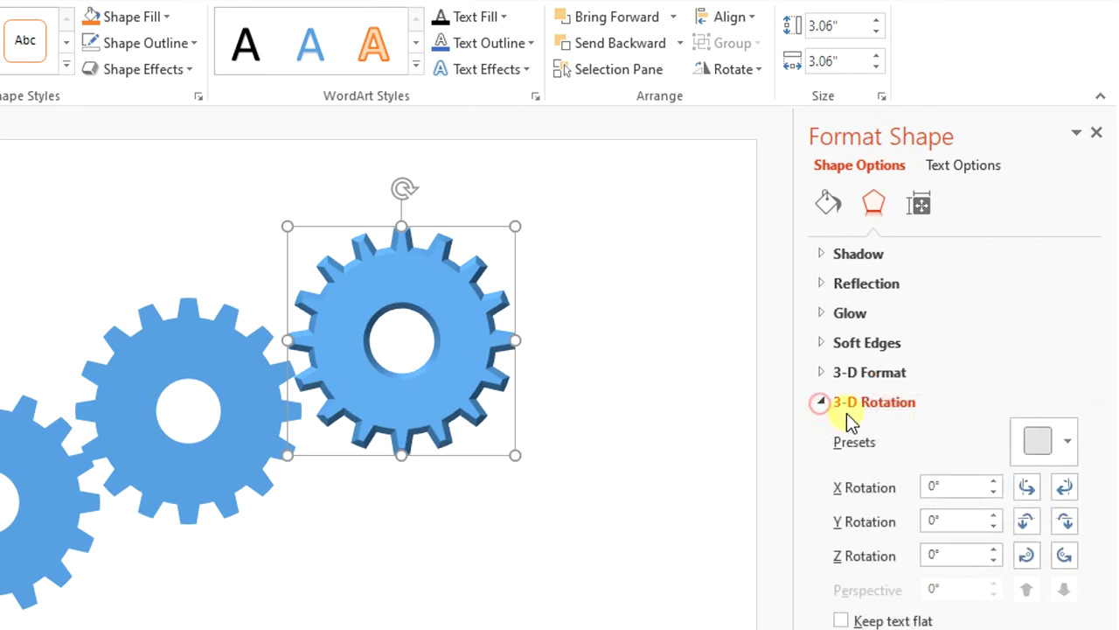
click(1069, 442)
click(954, 225)
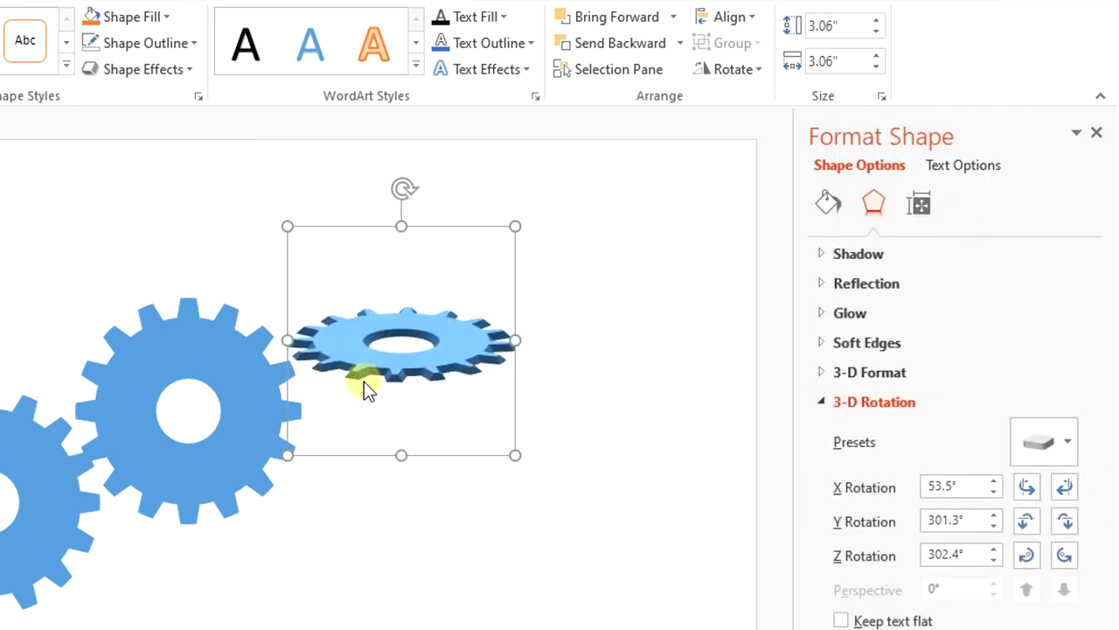
drag(364, 382, 453, 370)
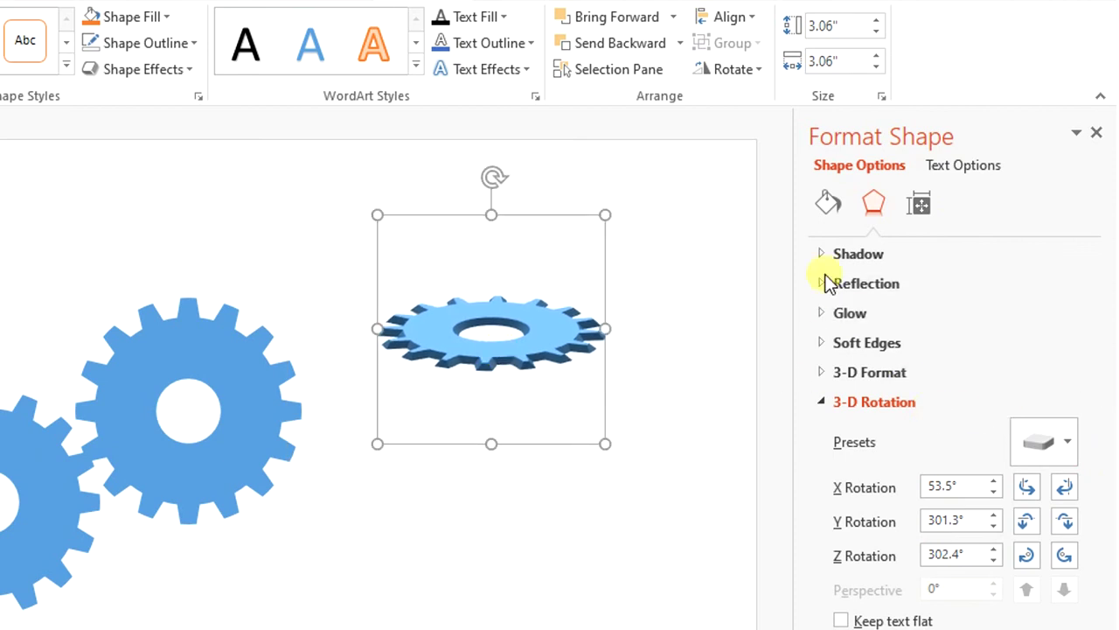
Narrow the top bevel width to 3 pt and move the gear left toward the middle gear.
click(820, 372)
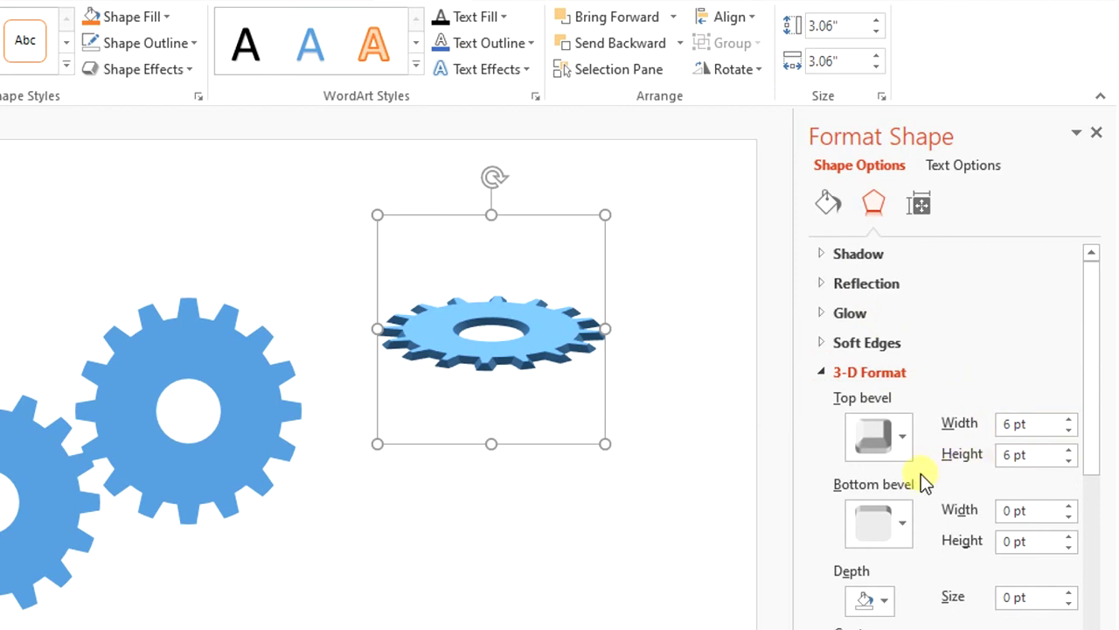
click(1069, 418)
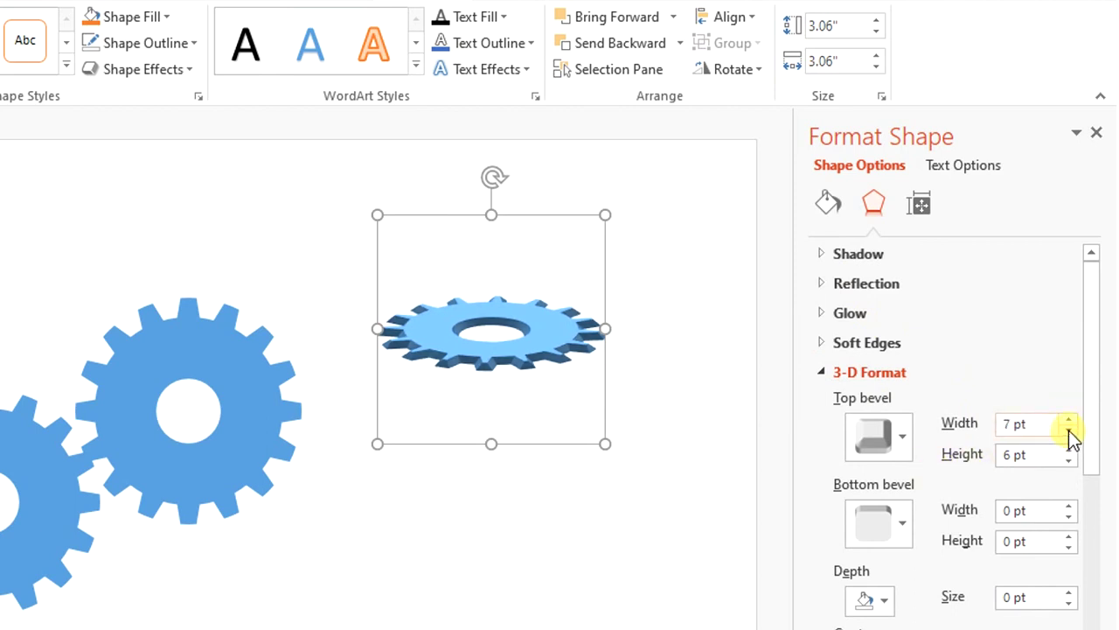
click(1069, 431)
click(1069, 430)
click(1068, 430)
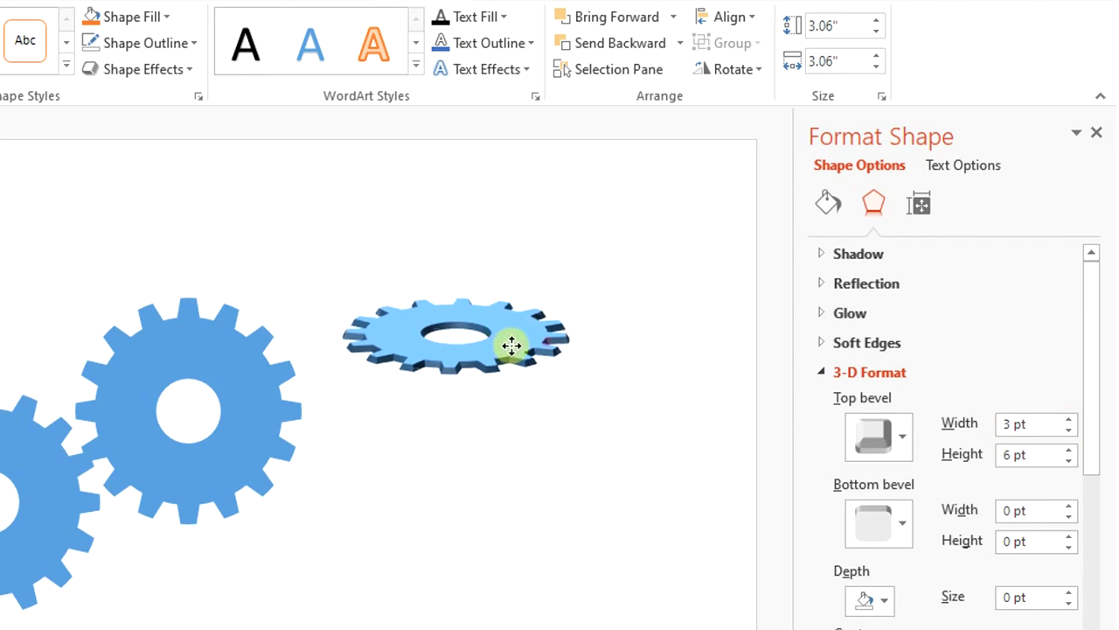
drag(536, 307, 481, 318)
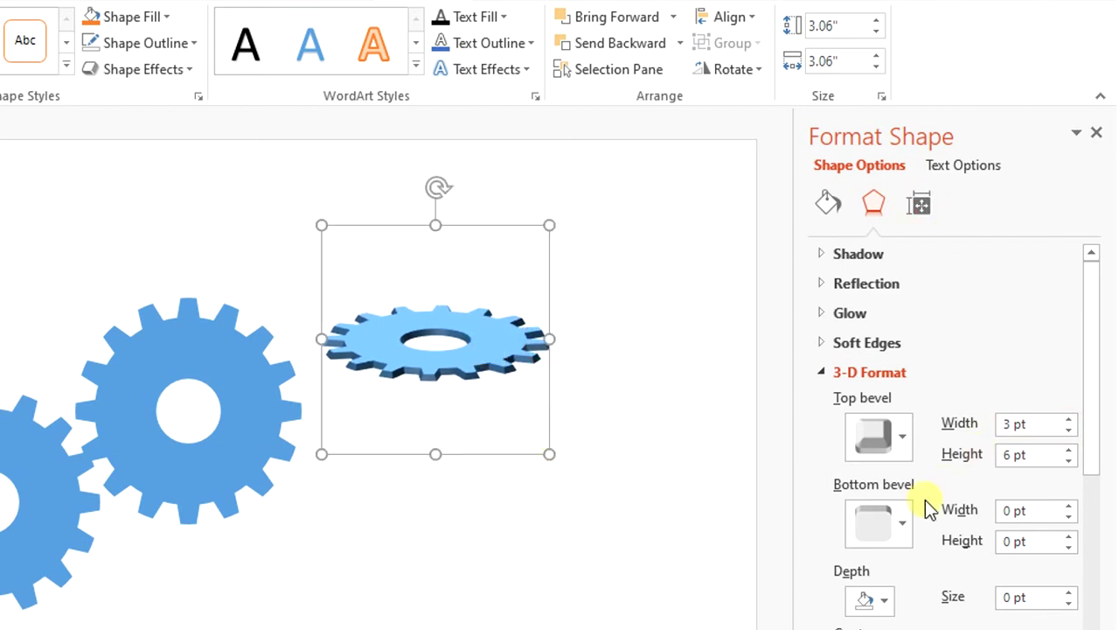
Try 3-D rotation presets, settling on X 314.7°, Y 35.4°, Z 299.8°, then deselect everything.
click(825, 373)
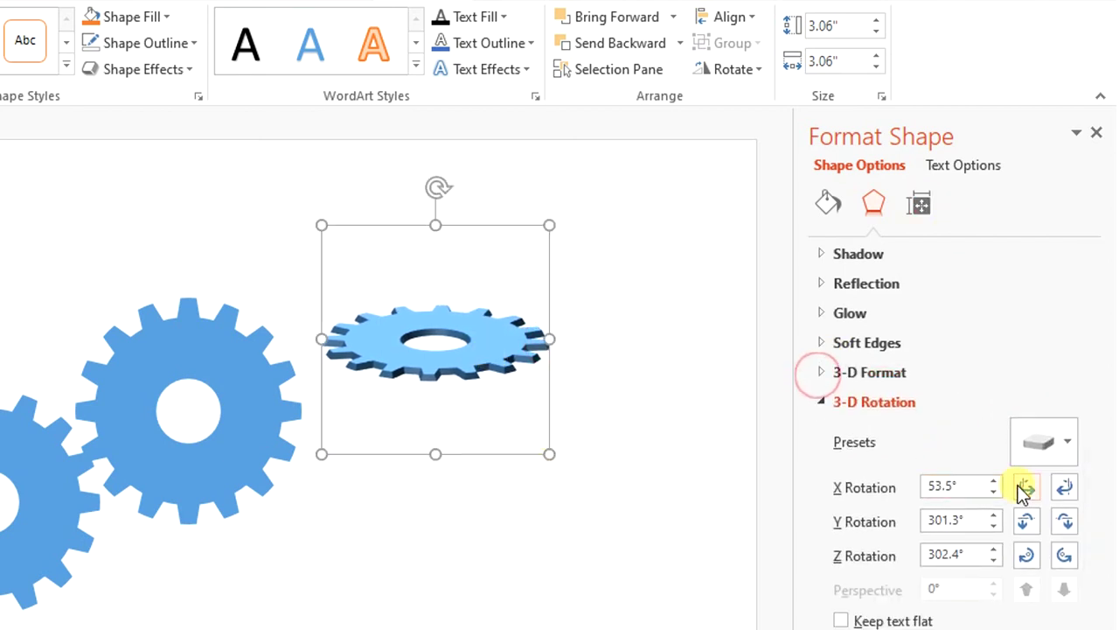
click(1066, 442)
click(918, 217)
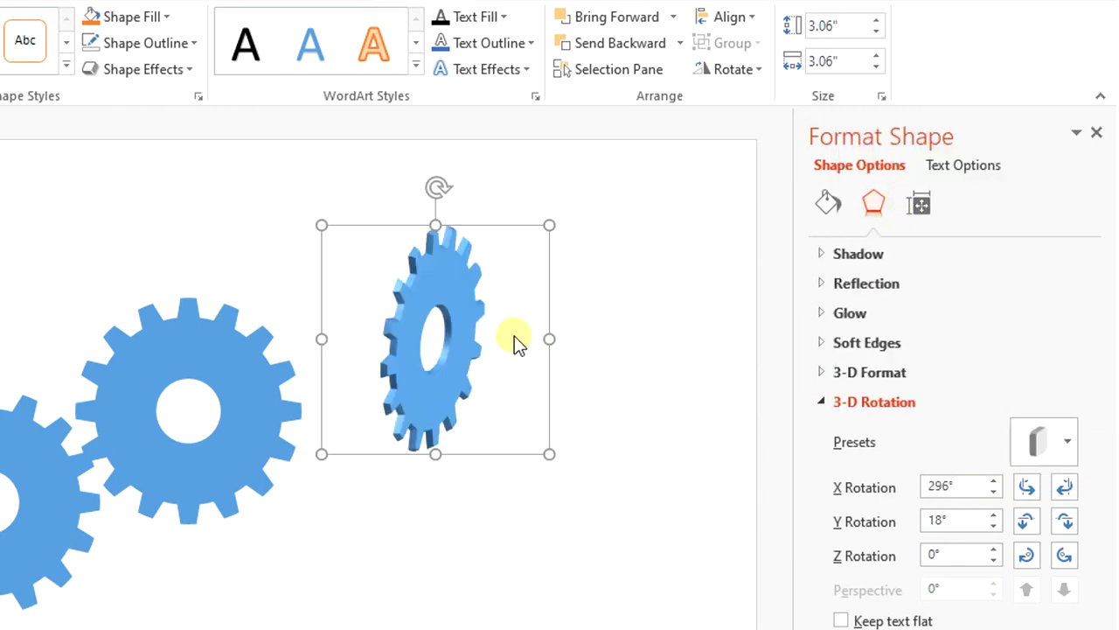
click(1068, 445)
click(1063, 138)
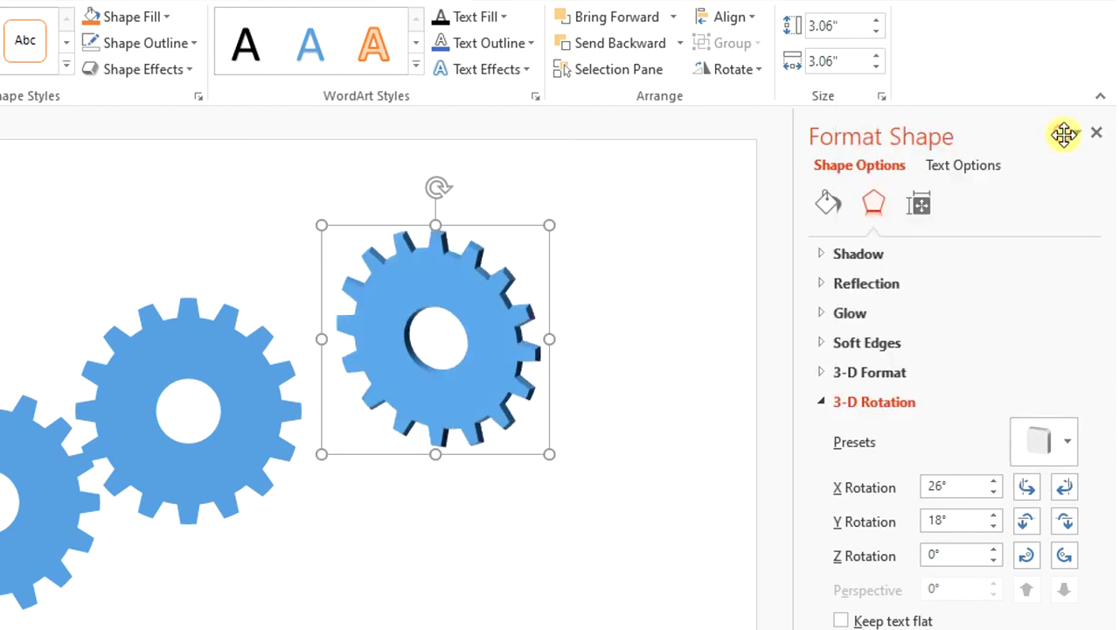
click(1068, 443)
click(999, 87)
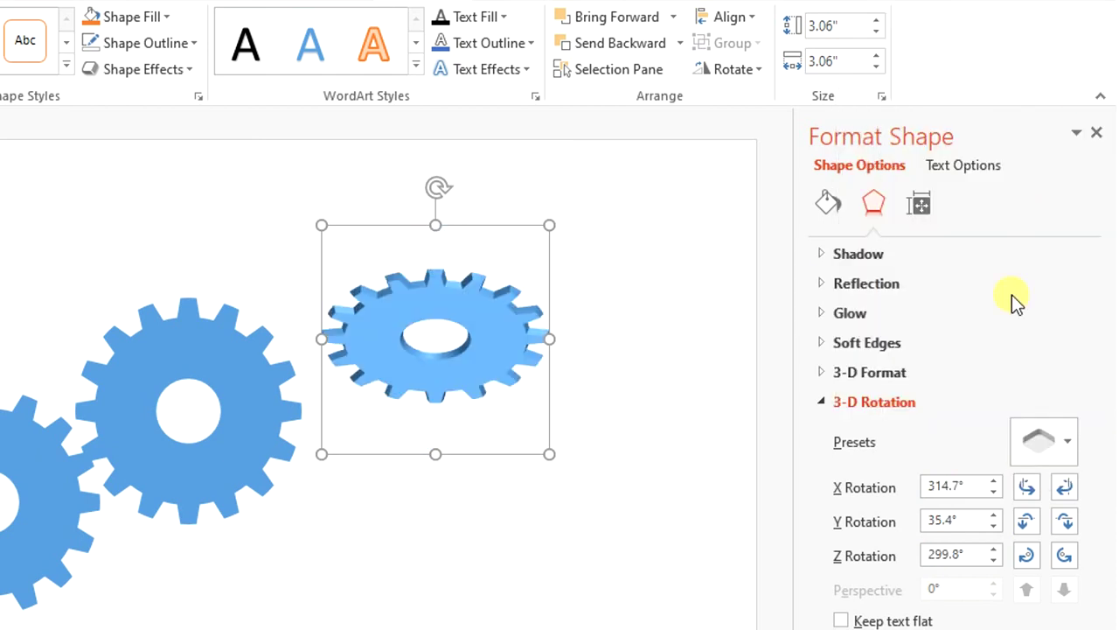
click(804, 388)
mouse_move(175, 171)
mouse_down()
mouse_move(836, 473)
mouse_move(830, 516)
mouse_up()
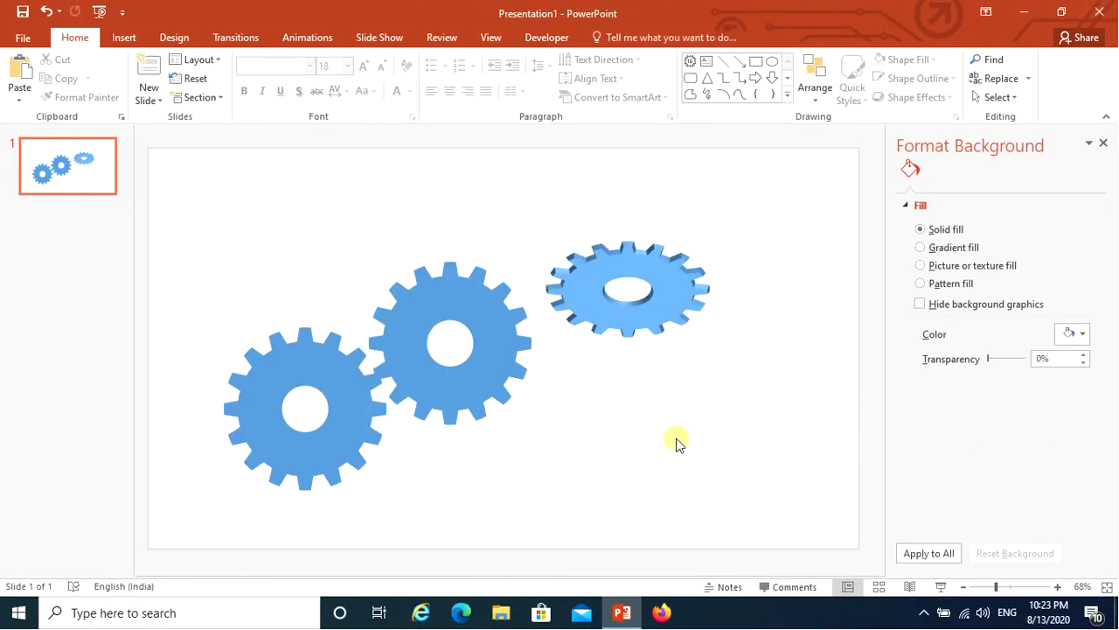
Double-click the tilted upper-right gear to show its Format Shape fill settings.
double_click(651, 306)
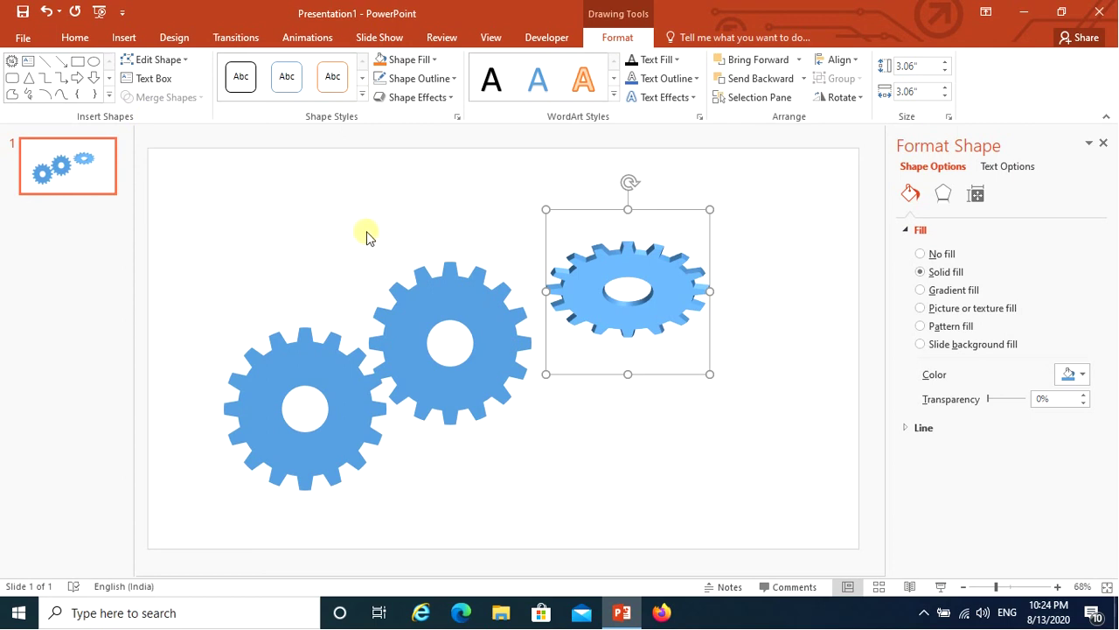
Draw a selection marquee around the two flat gears and the tilted 3-D gear.
click(774, 480)
key(ctrl+a)
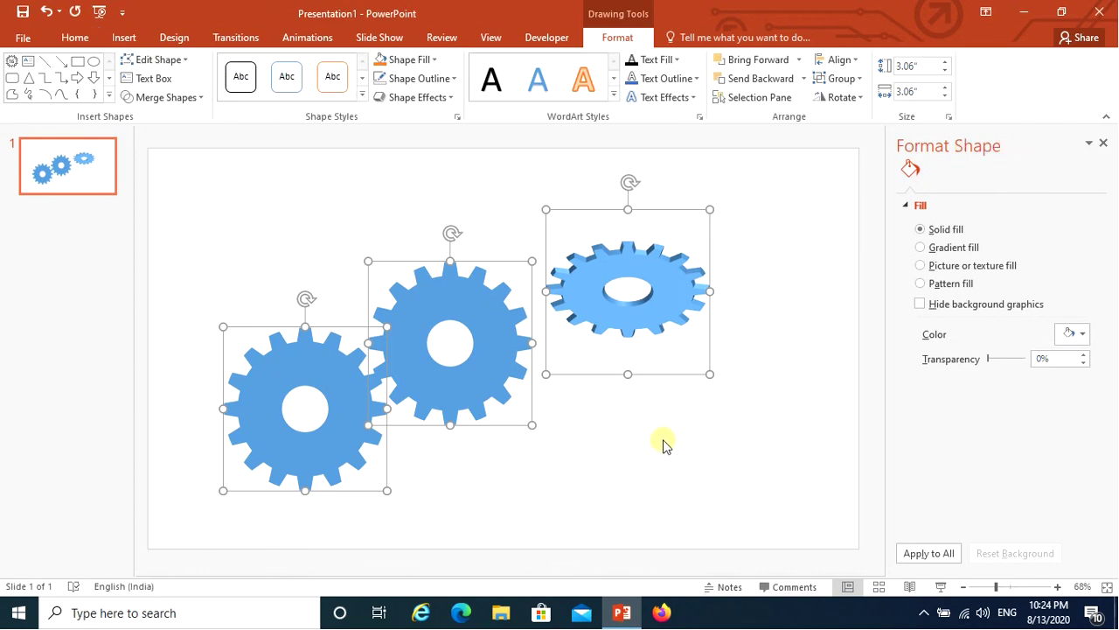
click(662, 439)
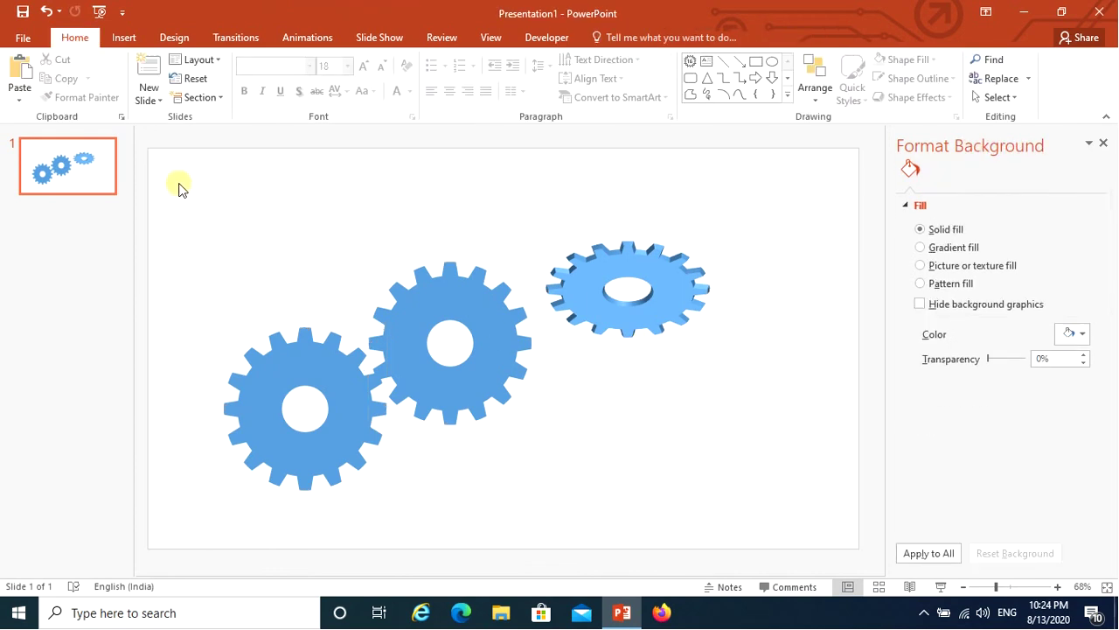
mouse_move(178, 183)
mouse_down()
mouse_move(744, 499)
mouse_move(769, 530)
mouse_up()
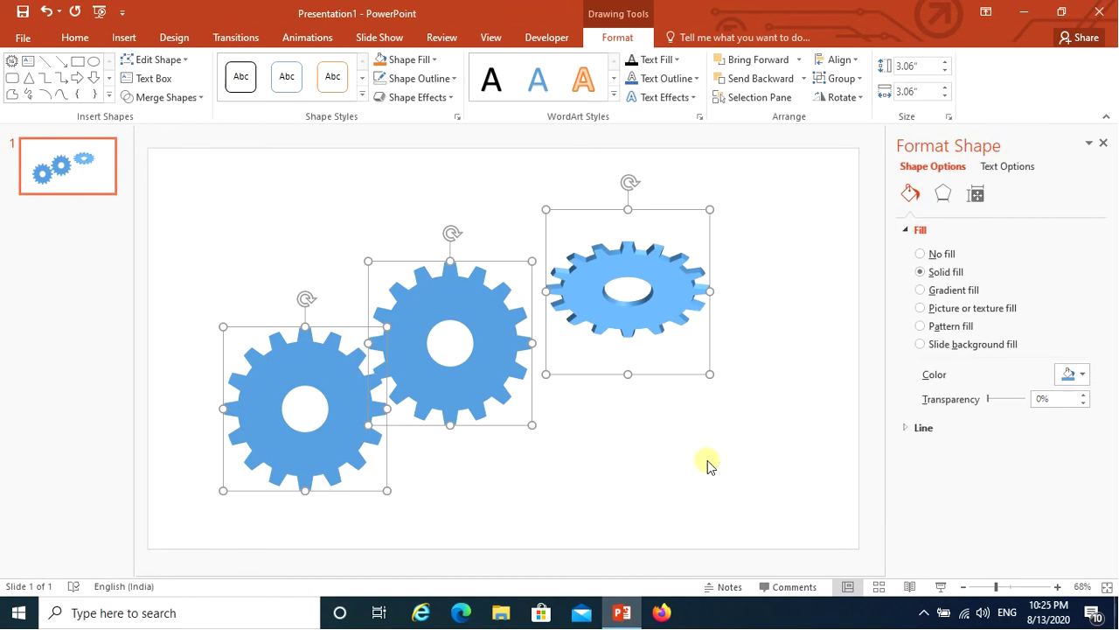